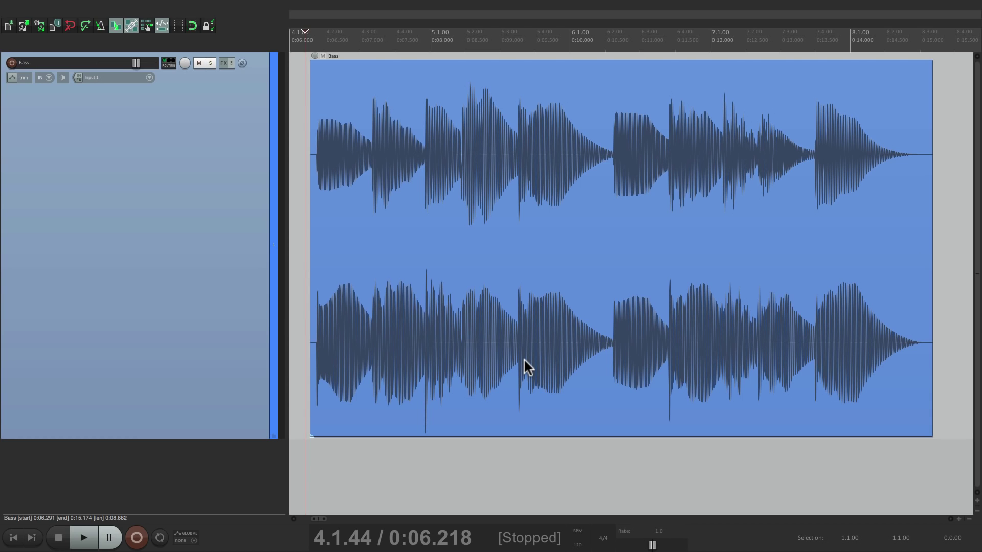
Play back the Bass track, then add JS: 3-Band Splitter from the 'splitter'-filtered plugin list.
{"action": "key", "text": "space"}
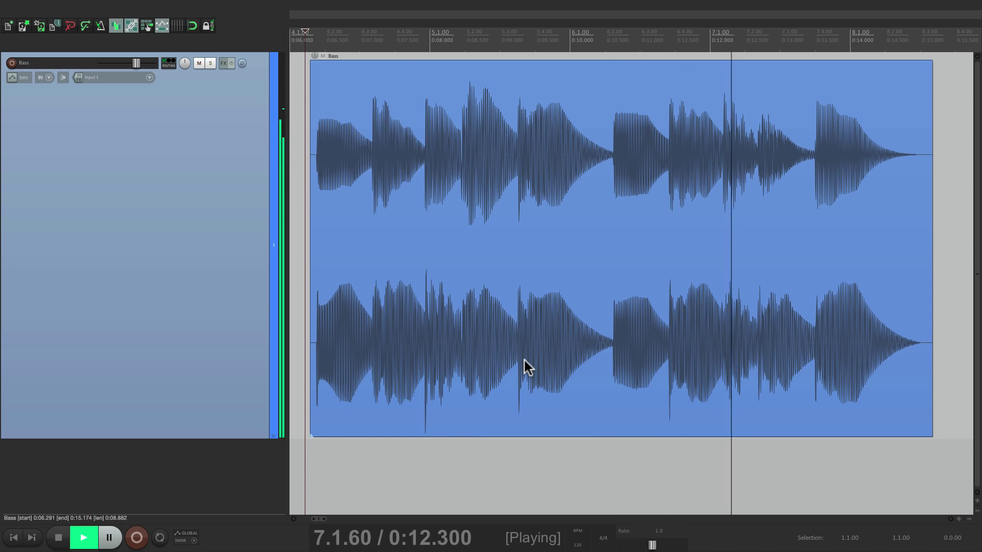
{"action": "key", "text": "space"}
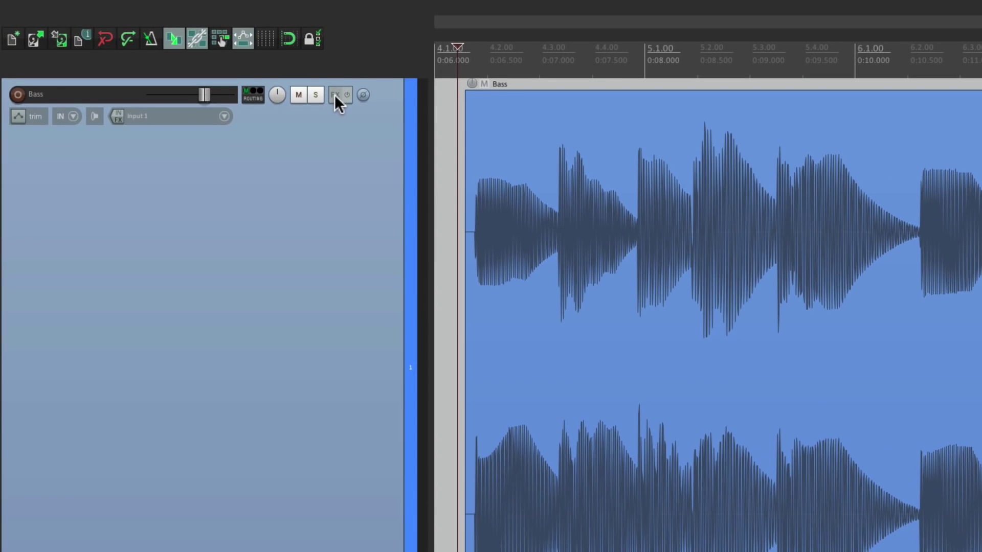
{"action": "left_click", "coordinate": [334, 94]}
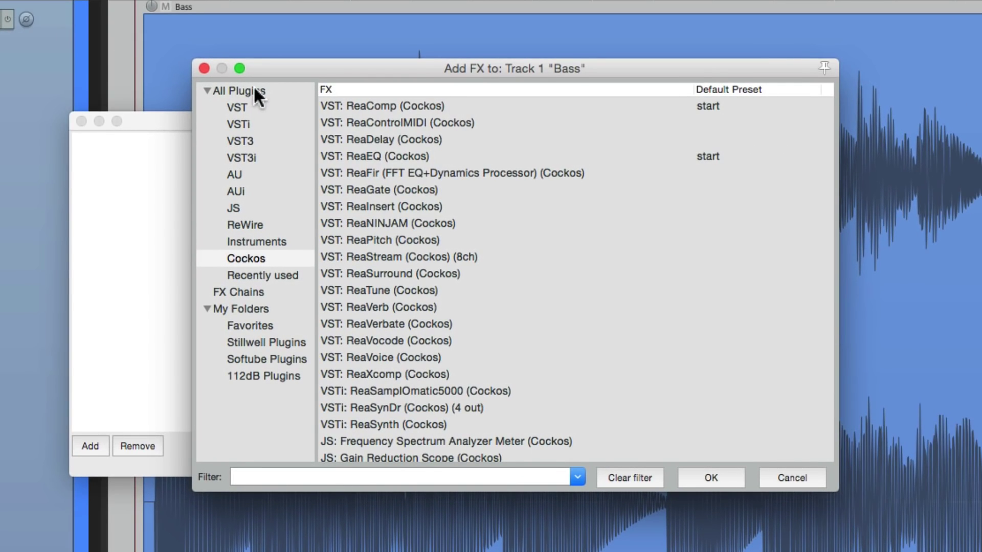
{"action": "left_click", "coordinate": [259, 92]}
{"action": "left_click", "coordinate": [367, 475]}
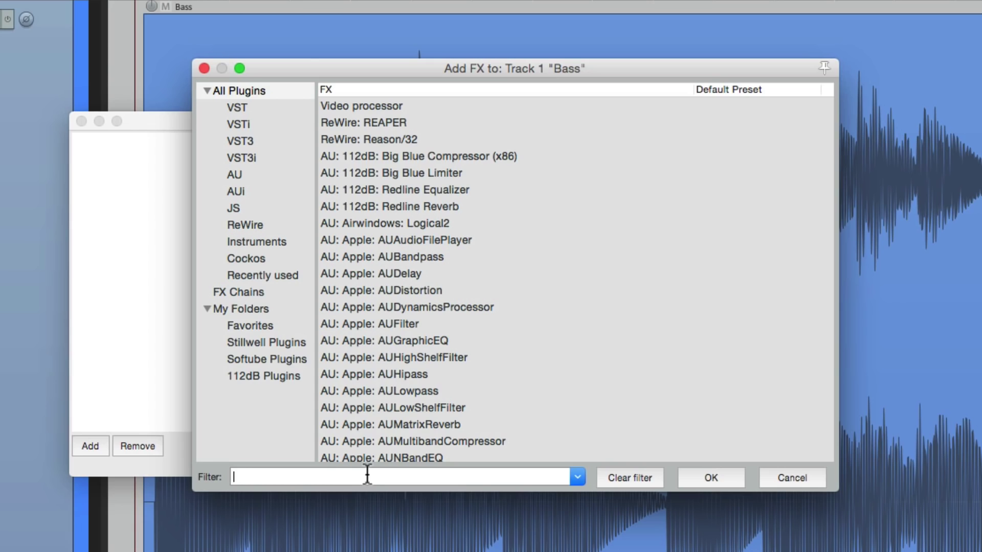
{"action": "type", "text": "splitter"}
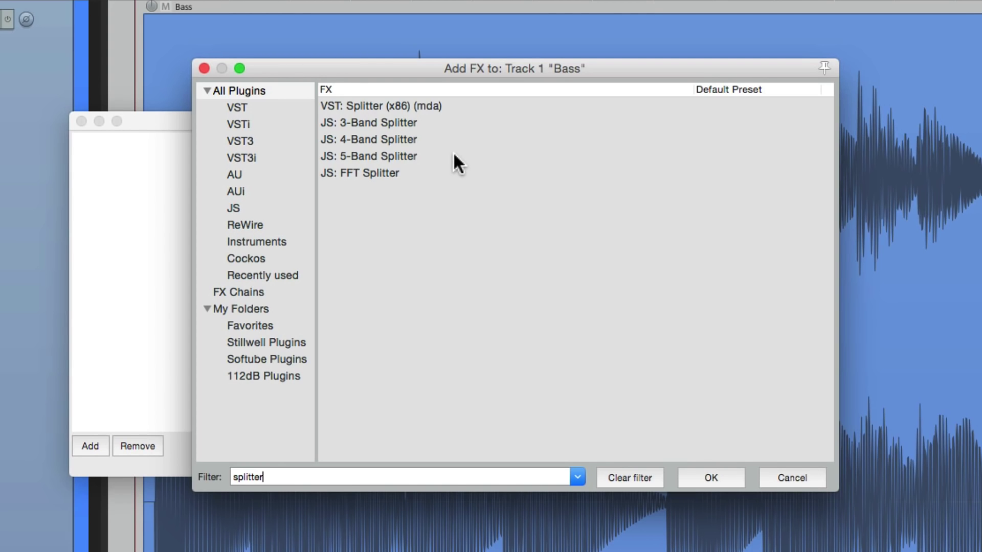
{"action": "double_click", "coordinate": [446, 122]}
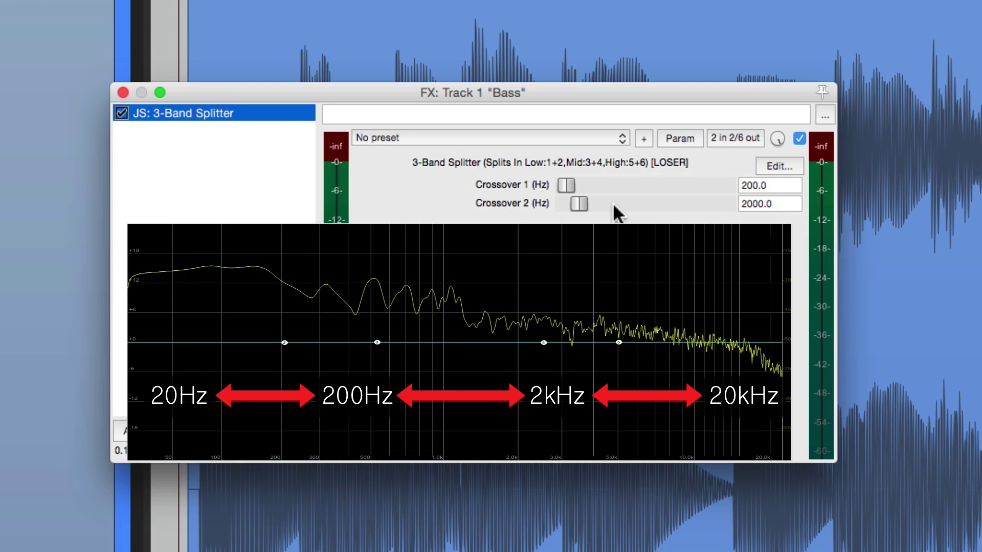
Open the 3-Band Splitter's '2 in 2/6 out' pin connector to view its band outputs.
{"action": "left_click", "coordinate": [727, 139]}
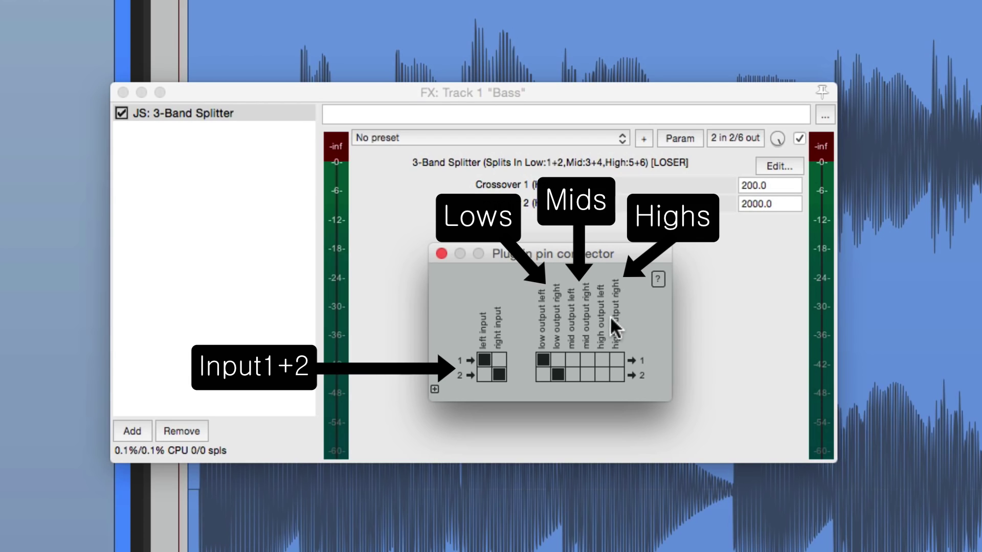
Add track channels 3–6 so mids route to 3–4 and highs to 5–6.
{"action": "left_click", "coordinate": [434, 390]}
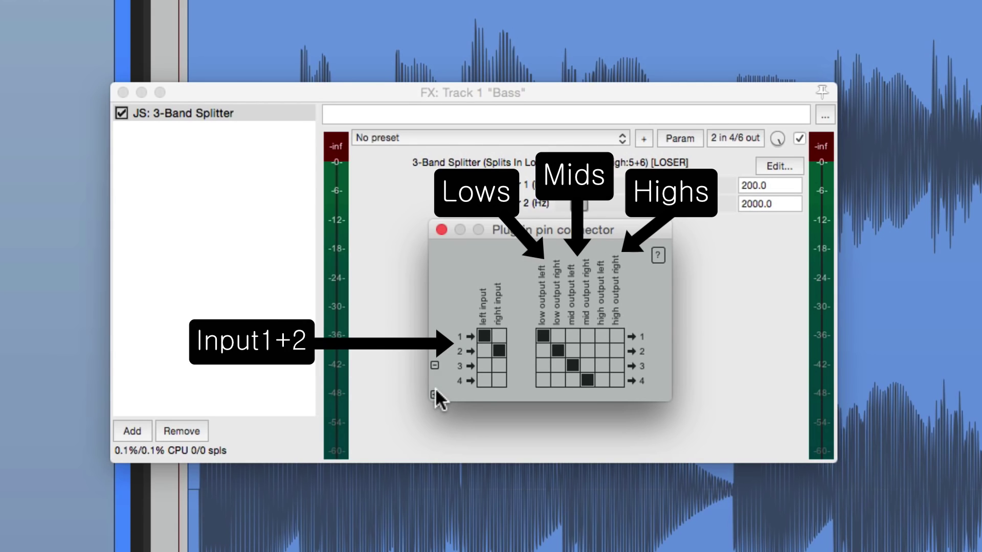
{"action": "left_click", "coordinate": [435, 392]}
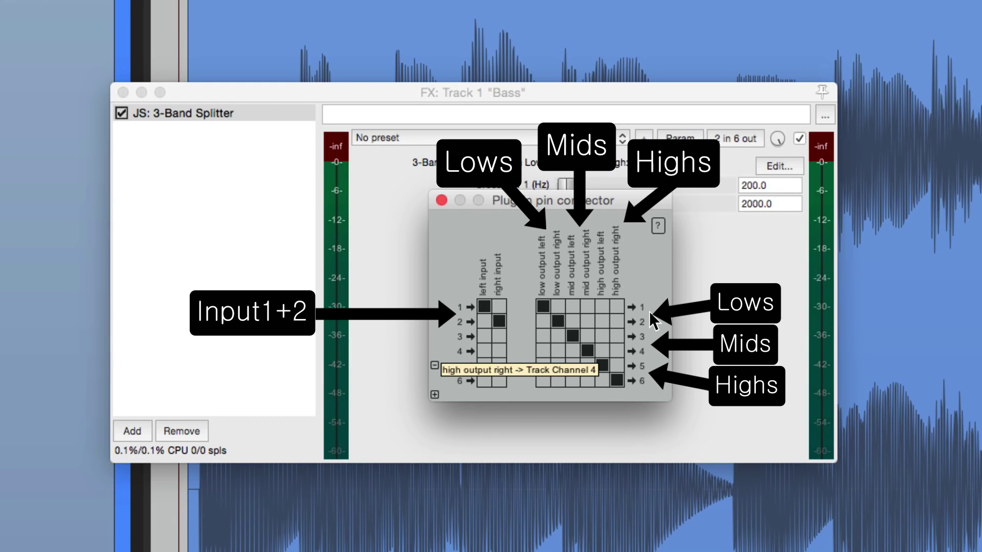
Add JS: 8x Stereo to 1x Stereo Mixer after the splitter and check its channel routing.
{"action": "left_click", "coordinate": [441, 201]}
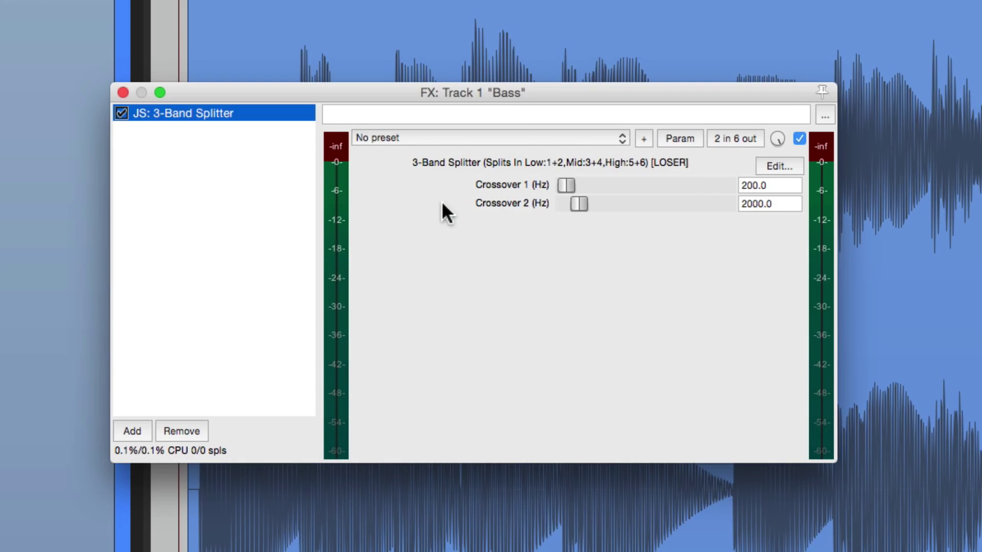
{"action": "double_click", "coordinate": [236, 194]}
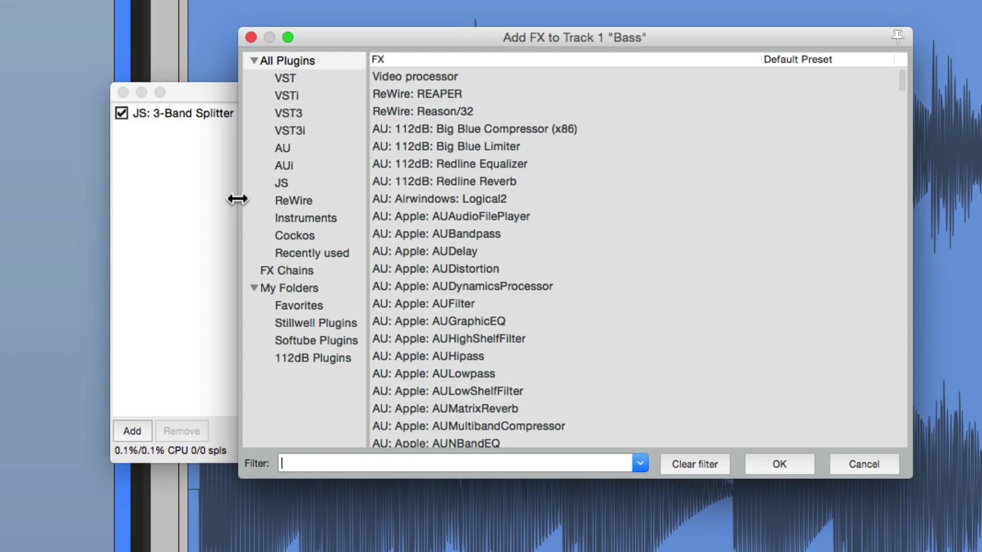
{"action": "type", "text": "mixer"}
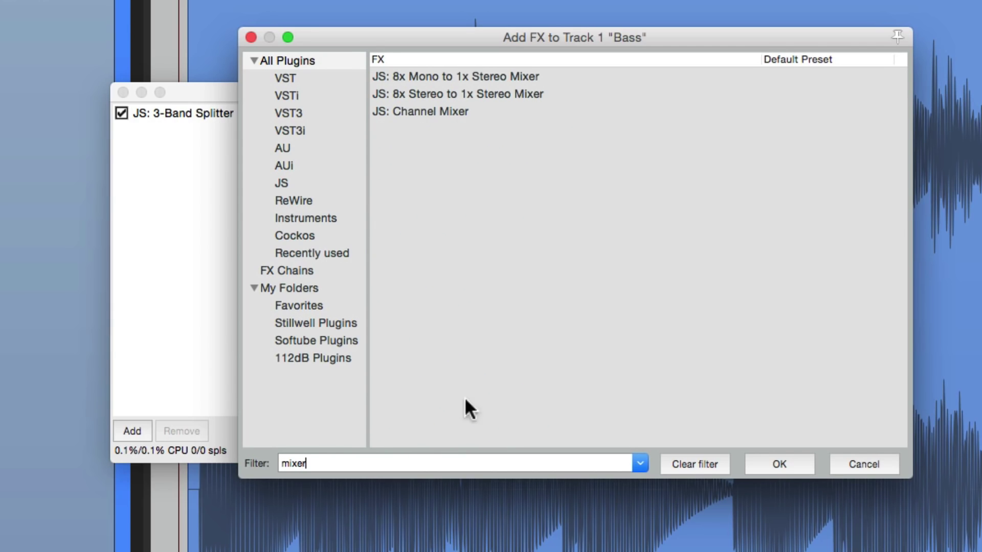
{"action": "left_click", "coordinate": [502, 93]}
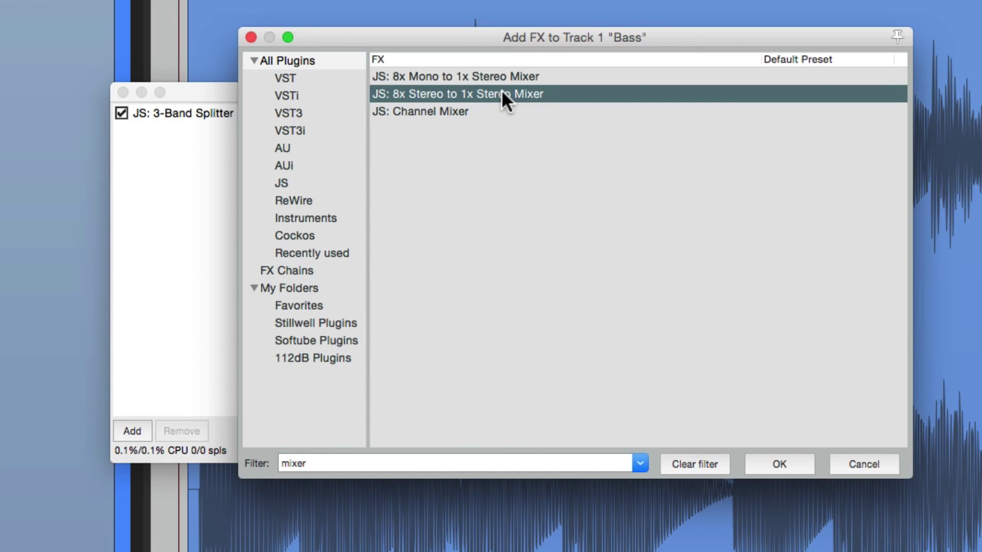
{"action": "double_click", "coordinate": [502, 92]}
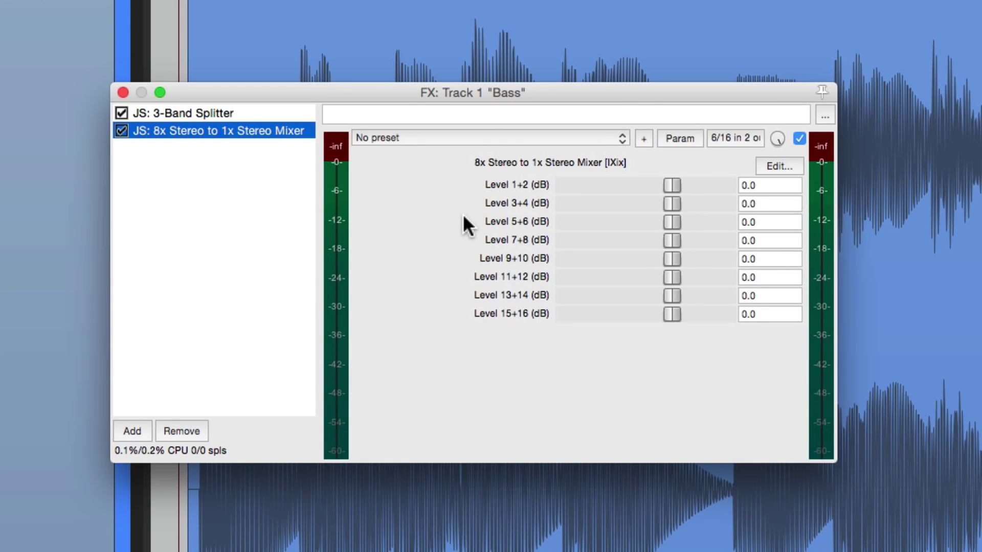
{"action": "left_click", "coordinate": [733, 137]}
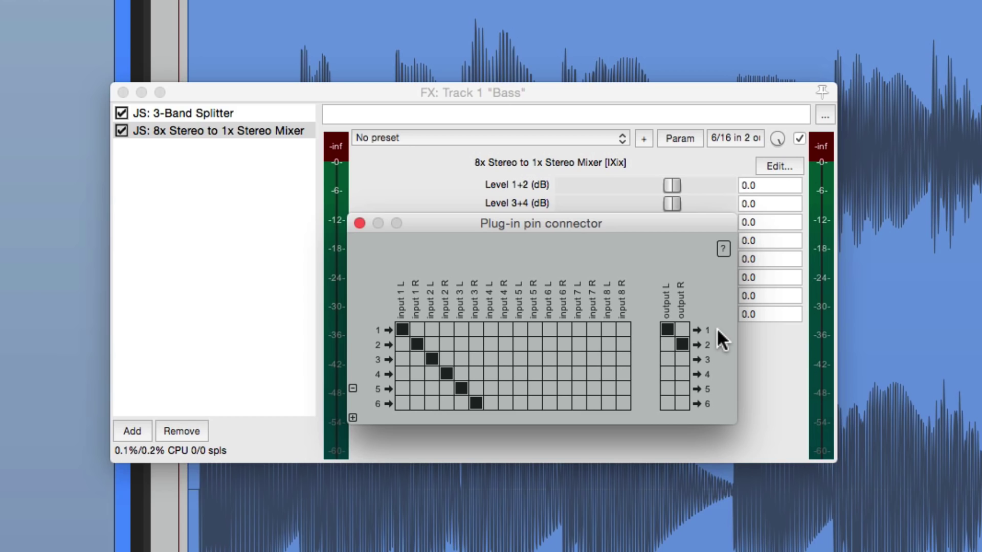
Turn the mixer's unused Level 7+8 through 15+16 sliders down to -60.0 dB.
{"action": "left_click", "coordinate": [359, 223]}
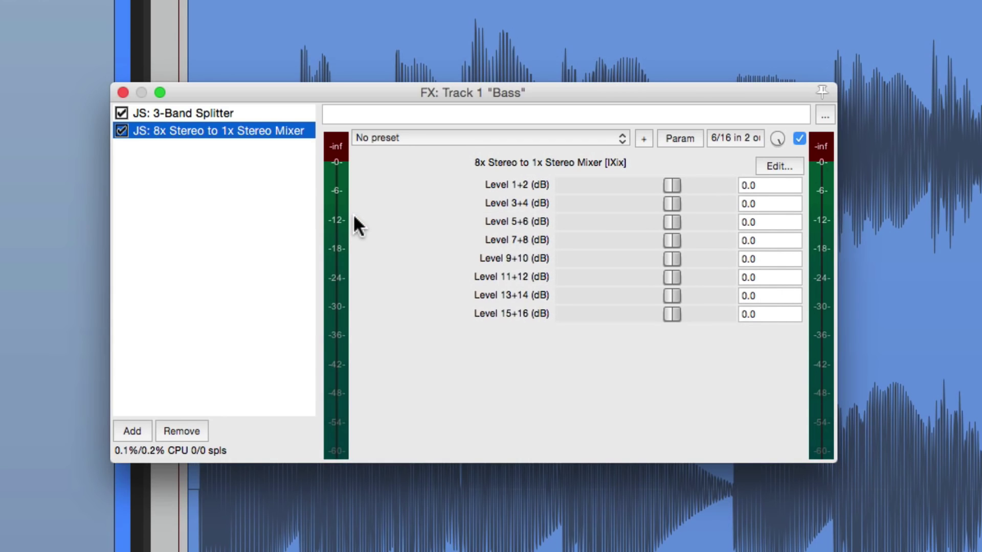
{"action": "left_click_drag", "start_coordinate": [672, 240], "coordinate": [558, 241]}
{"action": "left_click_drag", "start_coordinate": [665, 258], "coordinate": [557, 259]}
{"action": "left_click_drag", "start_coordinate": [667, 277], "coordinate": [558, 277]}
{"action": "left_click_drag", "start_coordinate": [660, 295], "coordinate": [558, 295]}
{"action": "left_click_drag", "start_coordinate": [665, 314], "coordinate": [557, 314]}
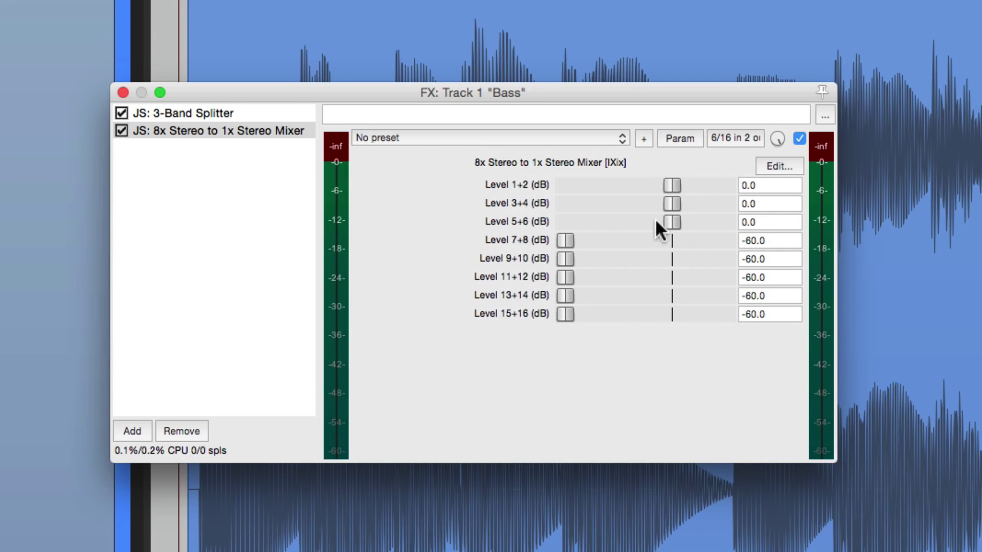
Solo the lows, mids and highs in turn during playback, ending with only Level 1+2 at 0.0 dB.
{"action": "left_click_drag", "start_coordinate": [671, 204], "coordinate": [609, 256]}
{"action": "key", "text": "space"}
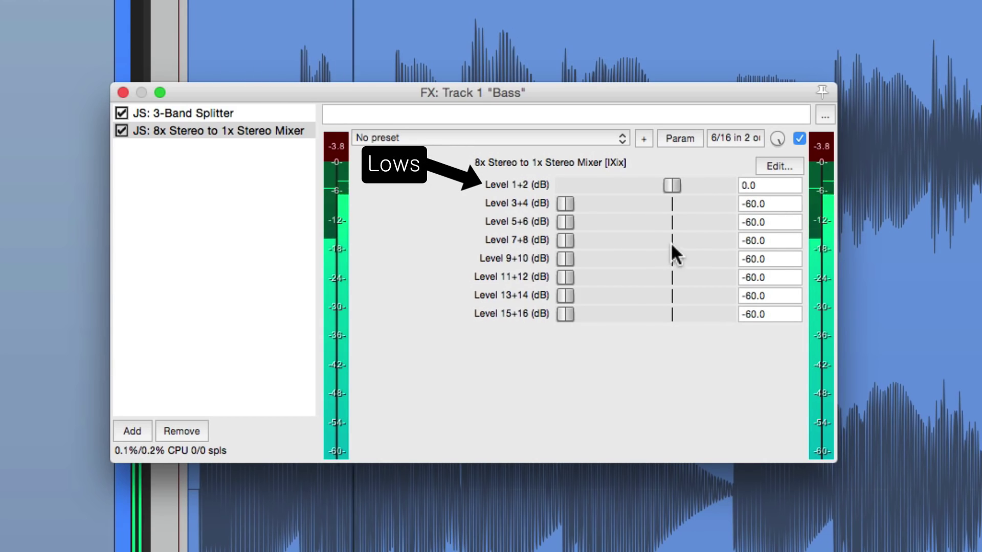
{"action": "left_click_drag", "start_coordinate": [672, 186], "coordinate": [513, 204]}
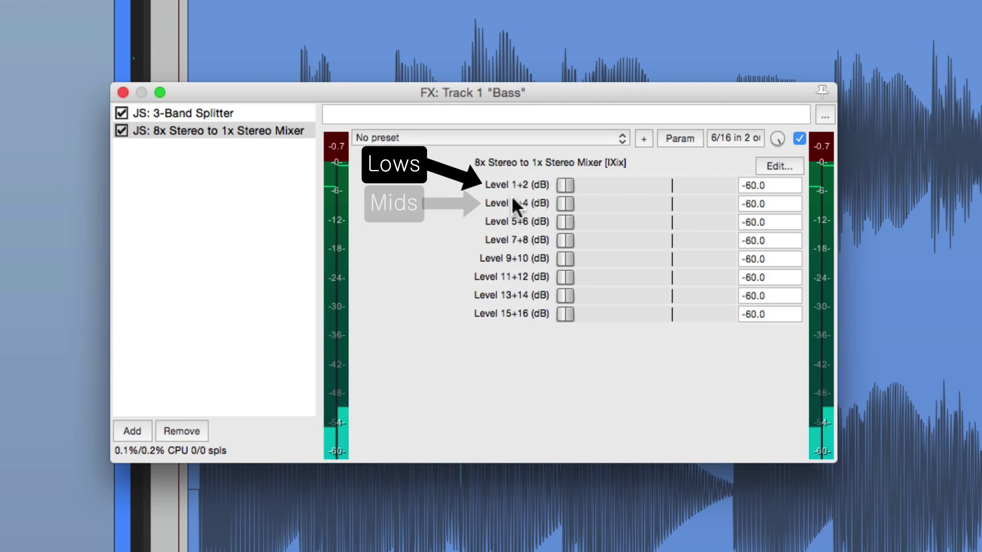
{"action": "double_click", "coordinate": [563, 198]}
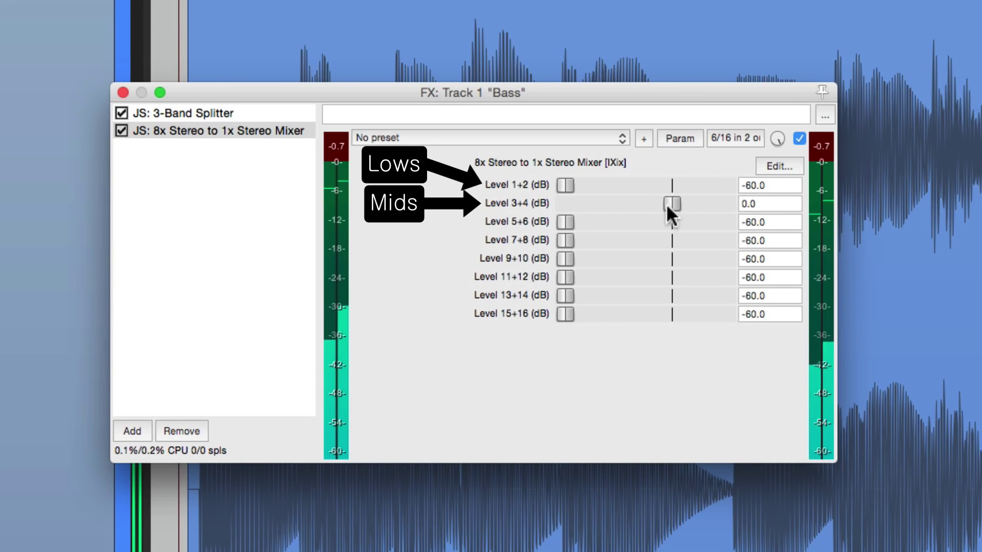
{"action": "left_click_drag", "start_coordinate": [668, 204], "coordinate": [541, 221]}
{"action": "double_click", "coordinate": [563, 218]}
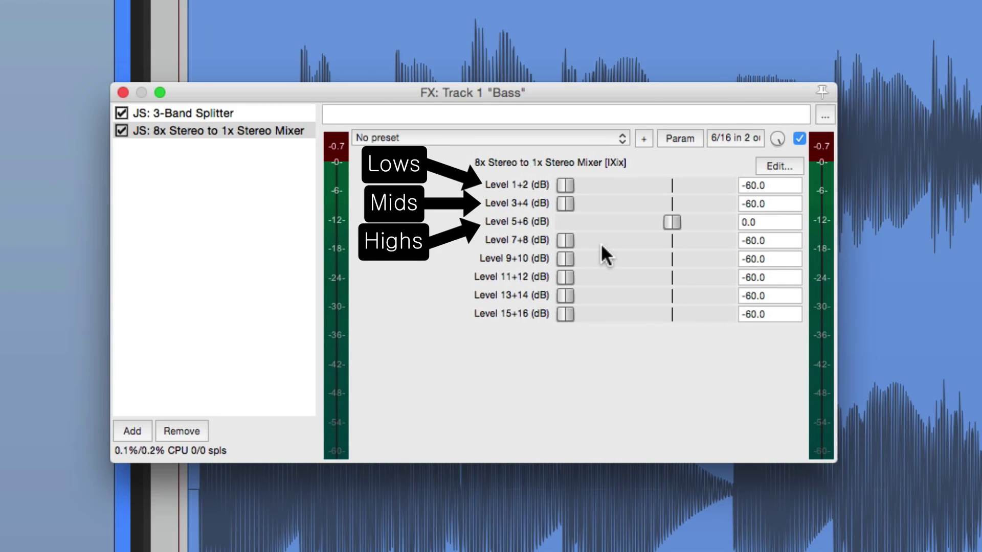
{"action": "double_click", "coordinate": [651, 220]}
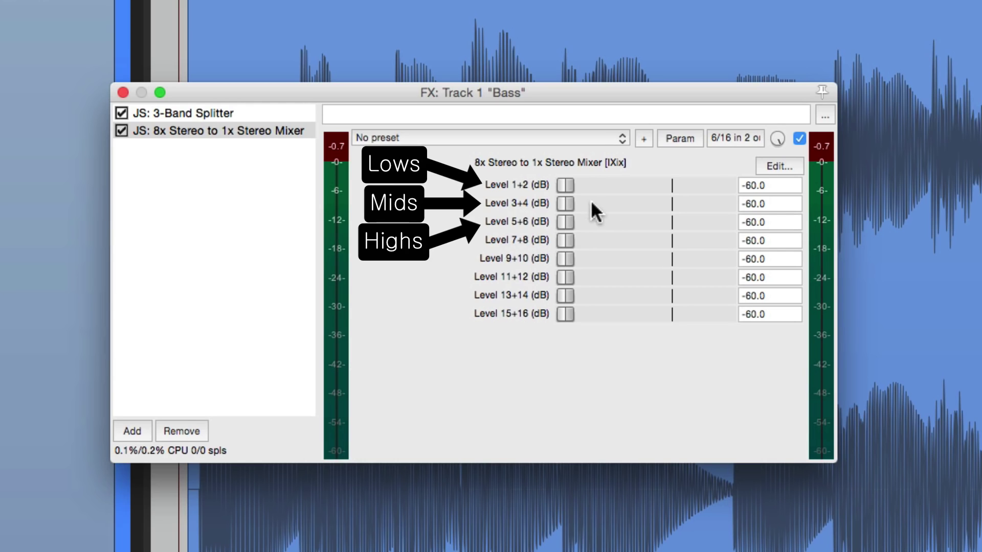
{"action": "double_click", "coordinate": [567, 186]}
{"action": "left_click", "coordinate": [230, 112]}
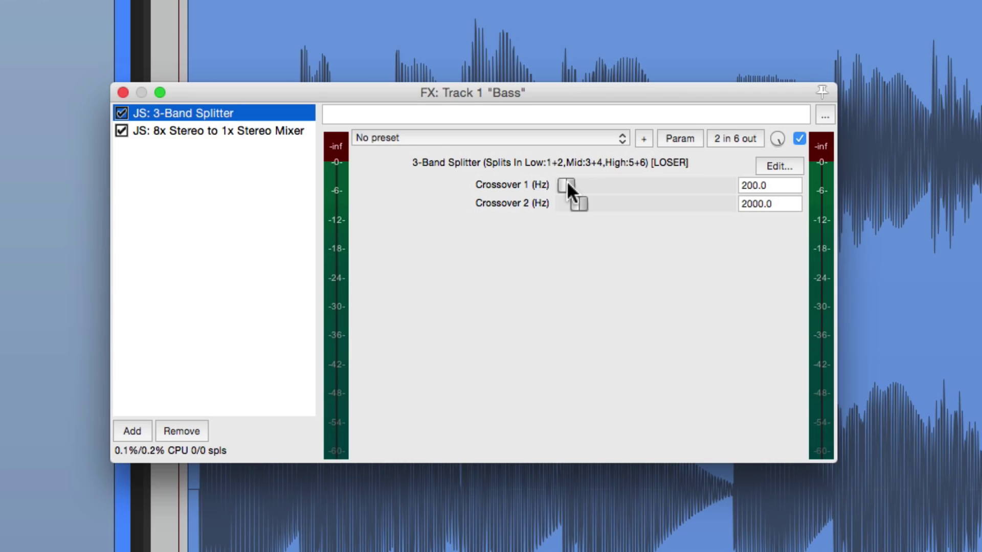
Bring the splitter's Crossover 1 down to 99 Hz while listening to playback.
{"action": "left_click_drag", "start_coordinate": [567, 180], "coordinate": [564, 183]}
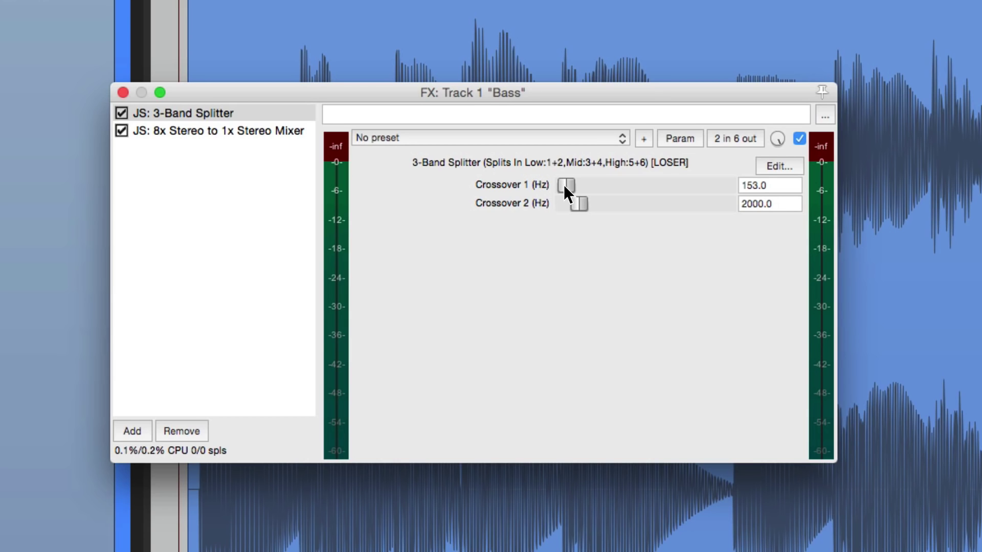
{"action": "key", "text": "space"}
{"action": "scroll", "coordinate": [563, 185], "scroll_direction": "up", "scroll_amount": 4}
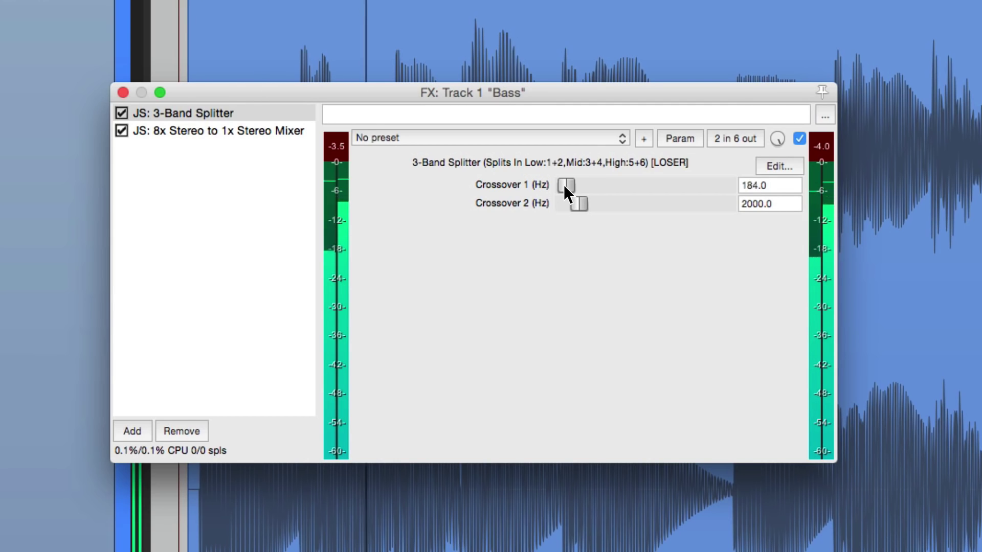
{"action": "scroll", "coordinate": [563, 186], "scroll_direction": "up", "scroll_amount": 8}
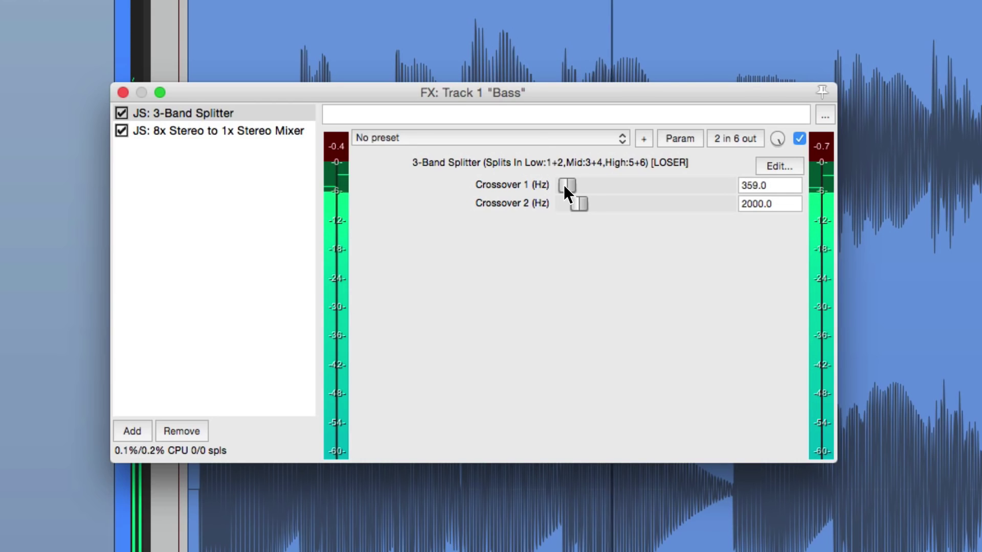
{"action": "scroll", "coordinate": [564, 185], "scroll_direction": "down", "scroll_amount": 3}
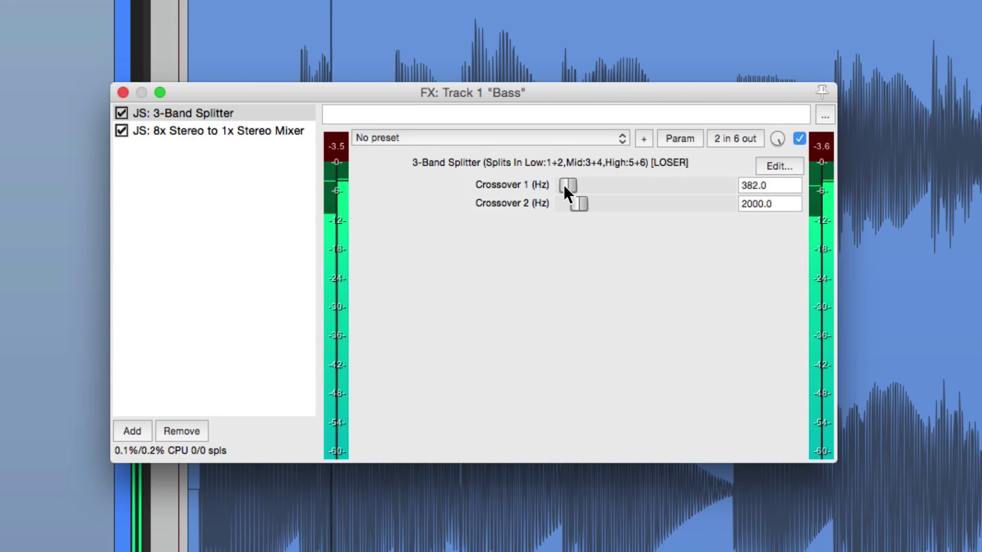
{"action": "scroll", "coordinate": [563, 185], "scroll_direction": "down", "scroll_amount": 3}
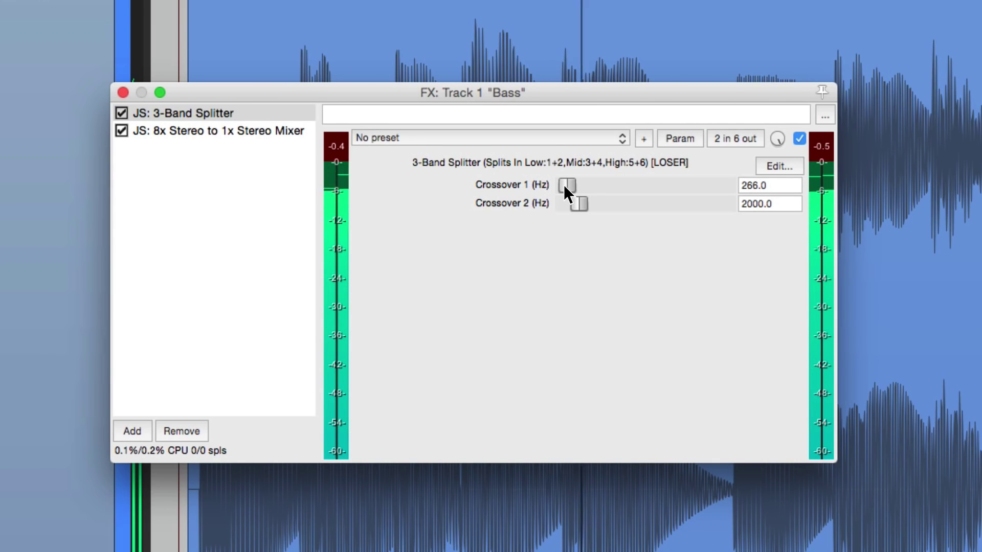
{"action": "scroll", "coordinate": [563, 186], "scroll_direction": "down", "scroll_amount": 4}
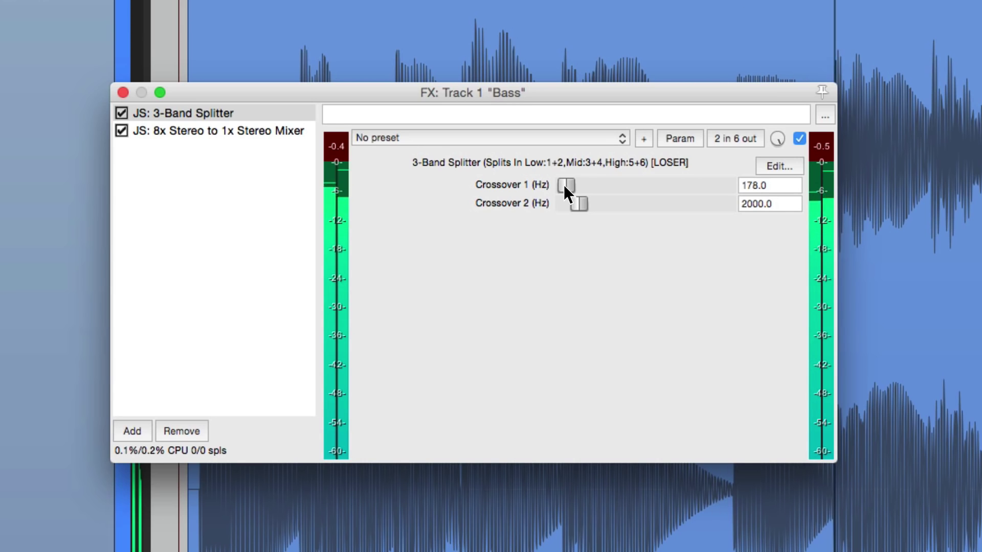
{"action": "scroll", "coordinate": [564, 185], "scroll_direction": "down", "scroll_amount": 3}
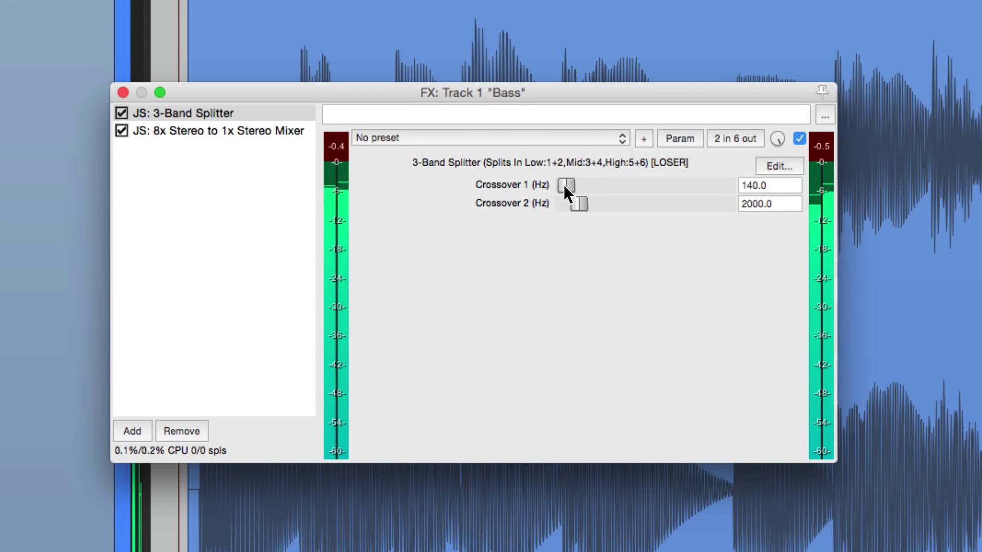
{"action": "scroll", "coordinate": [564, 185], "scroll_direction": "down", "scroll_amount": 2}
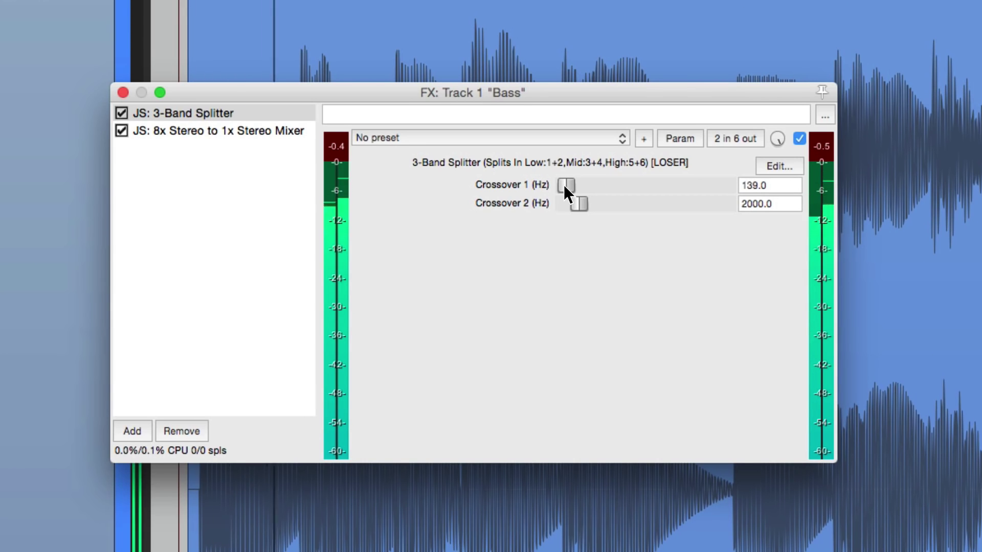
{"action": "scroll", "coordinate": [563, 186], "scroll_direction": "down", "scroll_amount": 3}
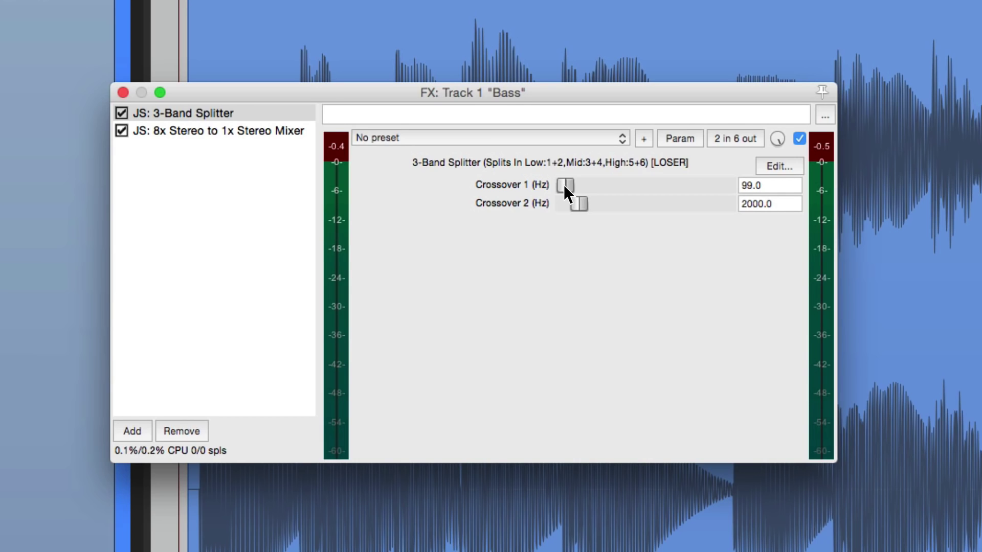
{"action": "double_click", "coordinate": [247, 205]}
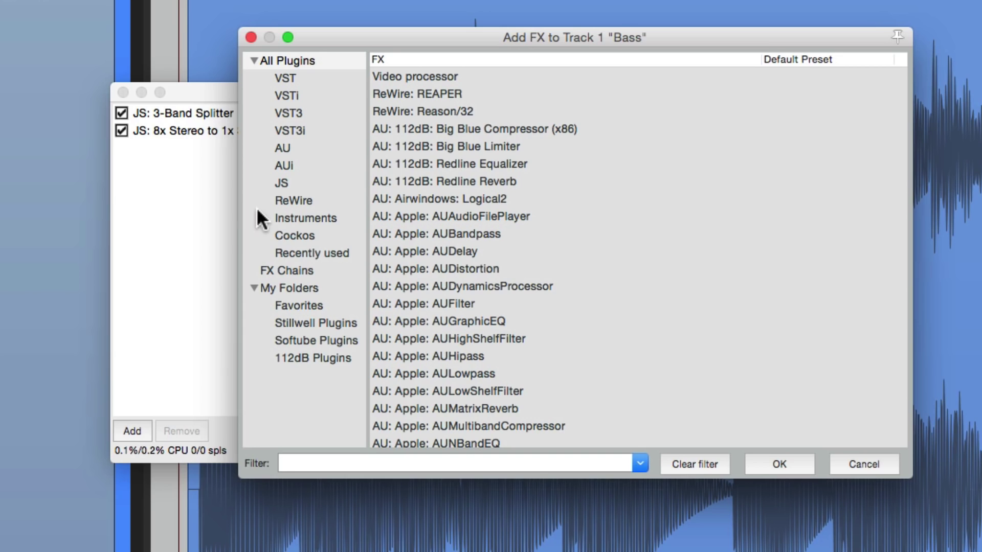
Insert Cockos ReaComp between the 3-Band Splitter and the 8x Stereo mixer, and open its pin routing.
{"action": "left_click", "coordinate": [315, 235]}
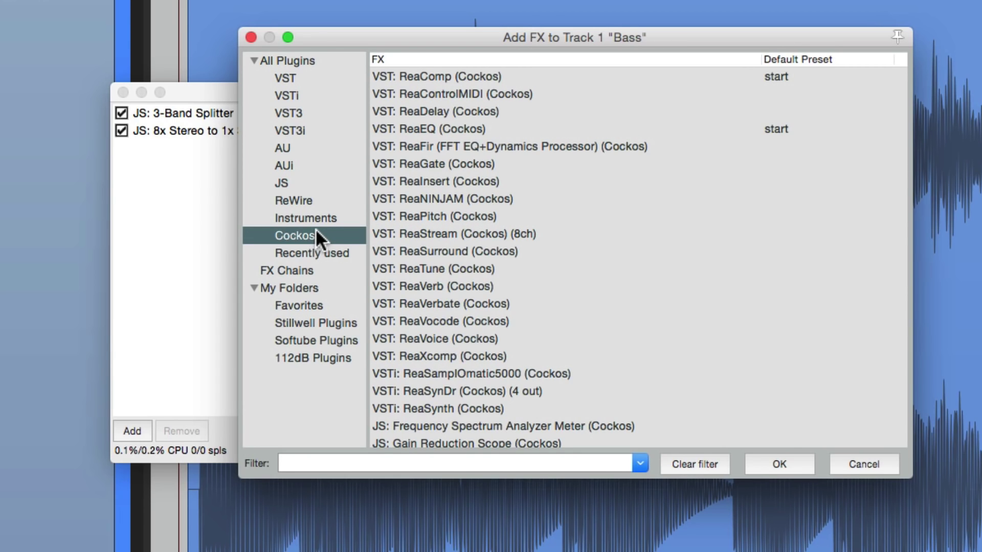
{"action": "left_click", "coordinate": [515, 77]}
{"action": "double_click", "coordinate": [514, 76]}
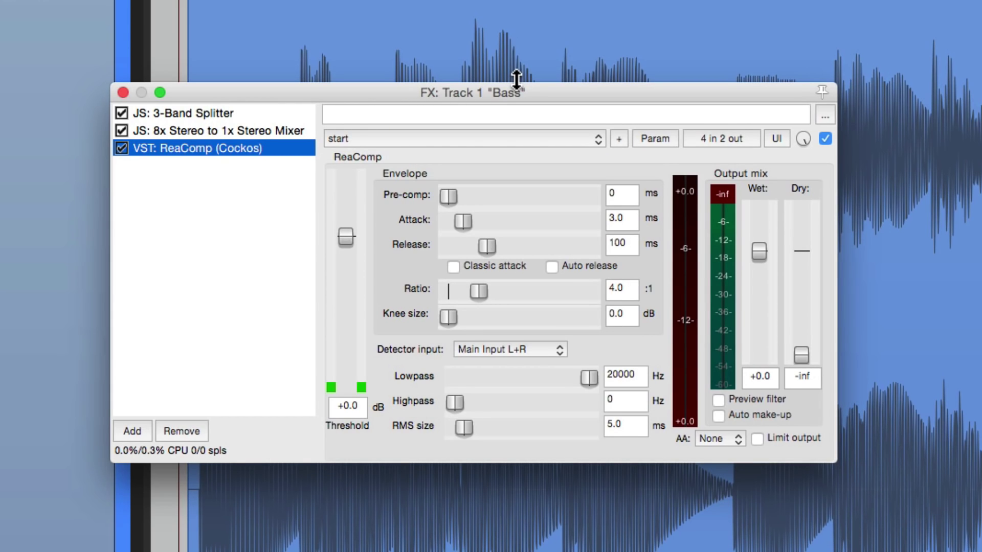
{"action": "mouse_move", "coordinate": [264, 146]}
{"action": "left_mouse_down"}
{"action": "mouse_move", "coordinate": [258, 130]}
{"action": "mouse_move", "coordinate": [275, 137]}
{"action": "left_mouse_up"}
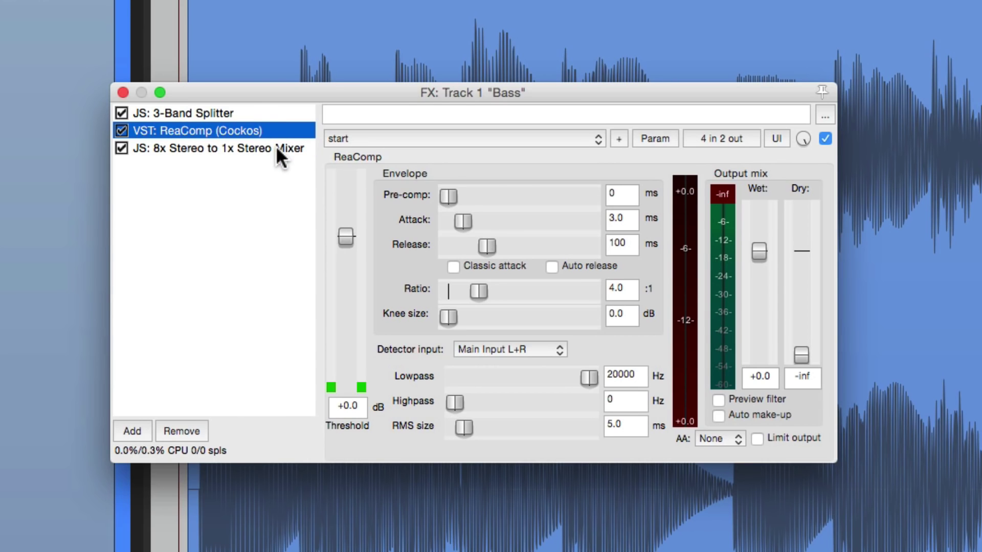
{"action": "left_click", "coordinate": [708, 141]}
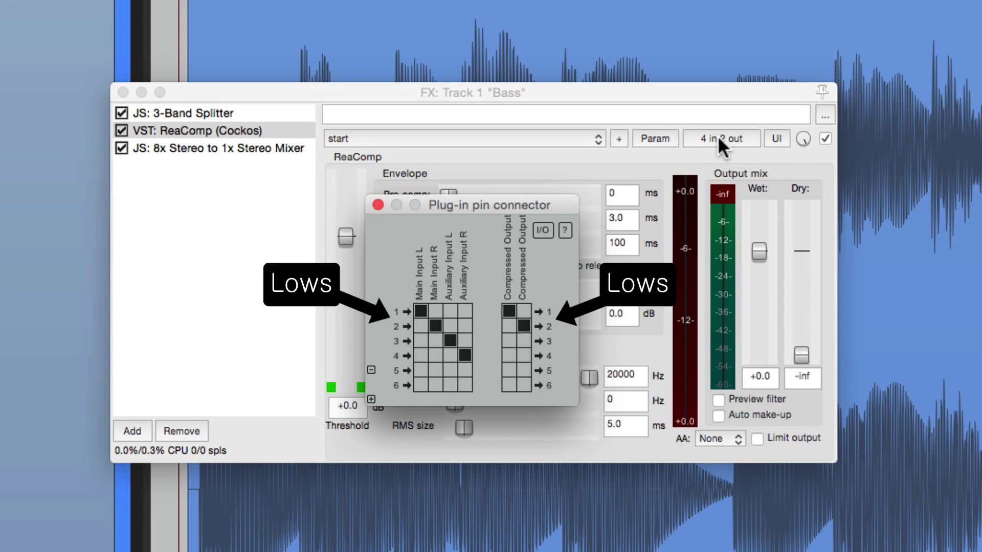
Unmap ReaComp's Aux L and Aux R inputs from channels 3 and 4, then close the pin connector.
{"action": "left_click", "coordinate": [450, 340]}
{"action": "left_click", "coordinate": [466, 356]}
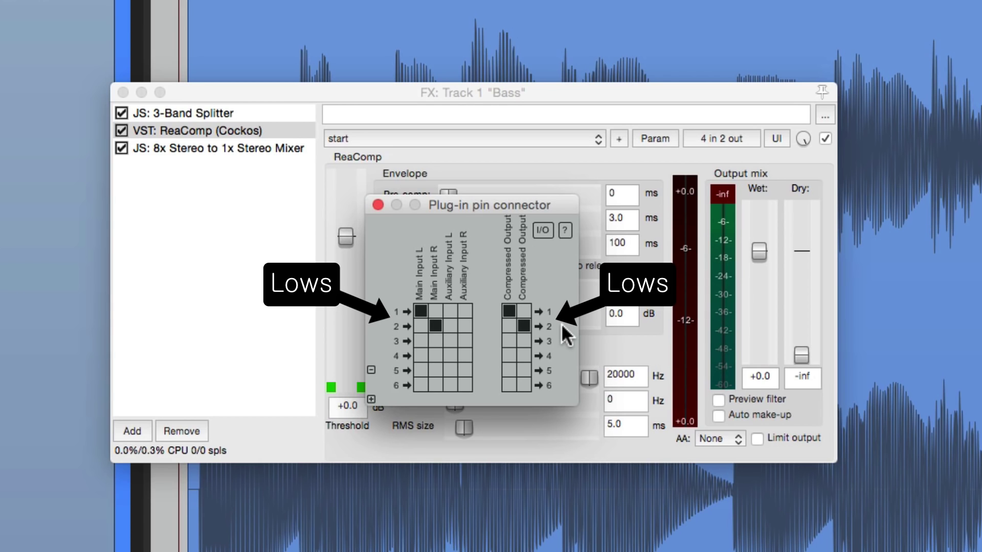
{"action": "left_click", "coordinate": [378, 205]}
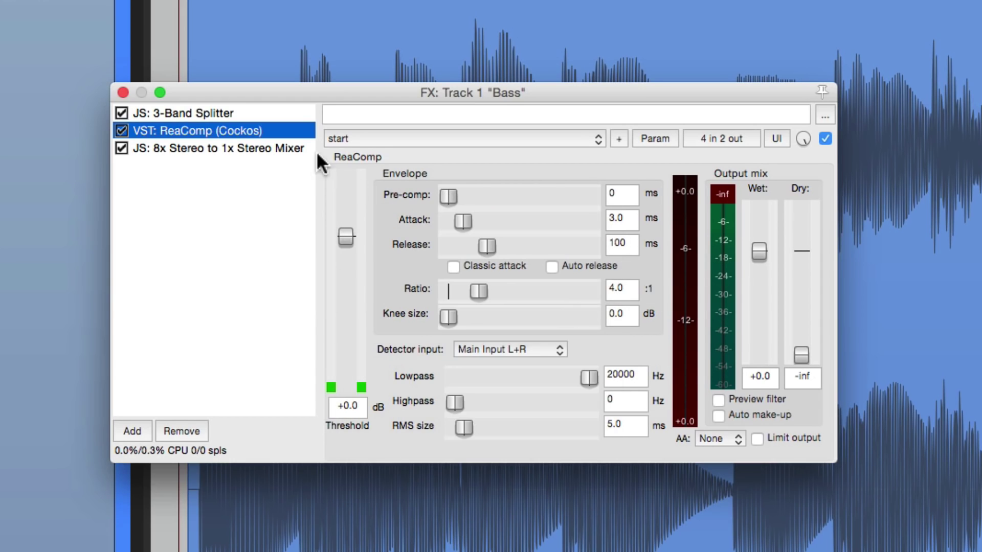
Mute the lows, restore mids and highs to 0.0 dB, and nudge ReaComp's threshold to -0.2 dB.
{"action": "left_click", "coordinate": [296, 147]}
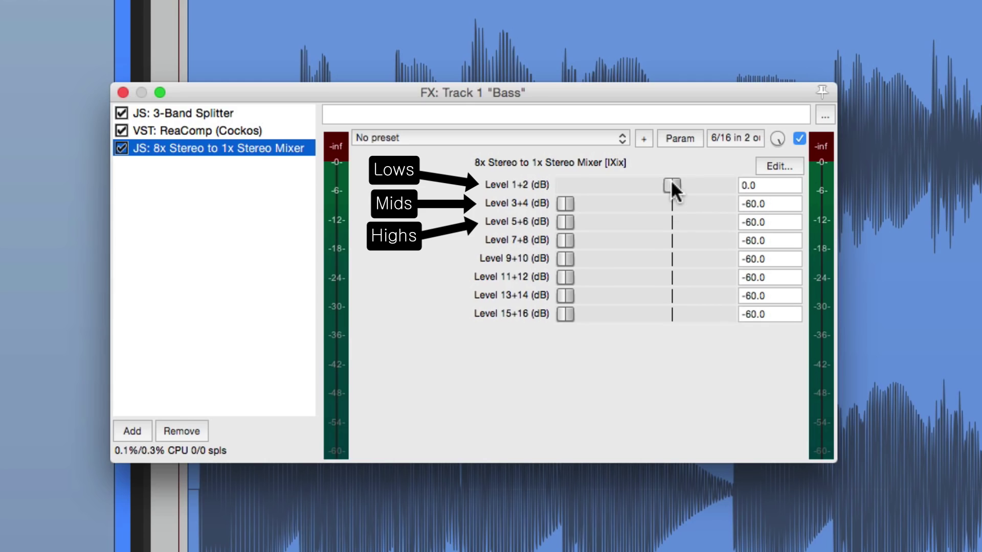
{"action": "left_click_drag", "start_coordinate": [671, 185], "coordinate": [532, 201]}
{"action": "double_click", "coordinate": [565, 203]}
{"action": "double_click", "coordinate": [565, 222]}
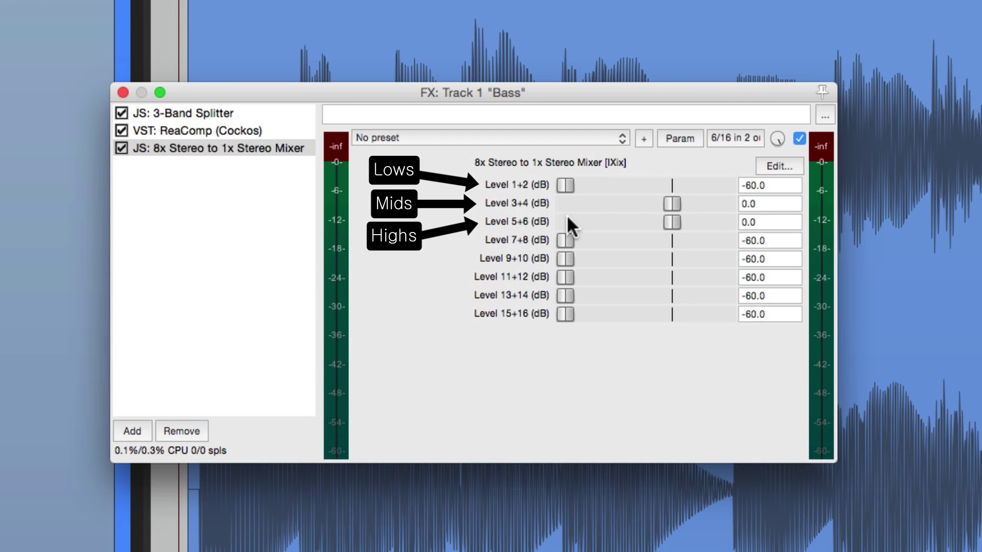
{"action": "left_click", "coordinate": [268, 132]}
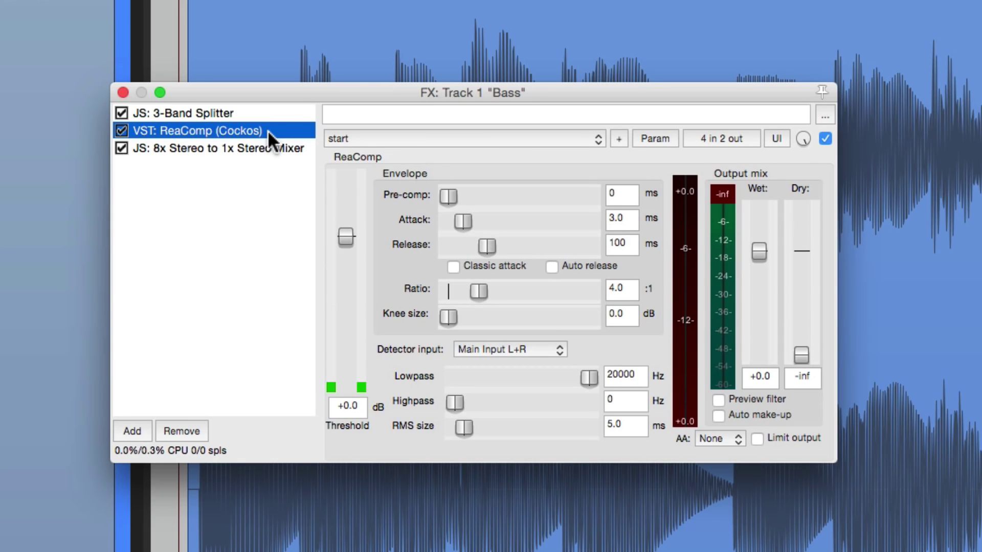
{"action": "mouse_move", "coordinate": [346, 237]}
{"action": "left_mouse_down"}
{"action": "mouse_move", "coordinate": [348, 361]}
{"action": "mouse_move", "coordinate": [347, 213]}
{"action": "mouse_move", "coordinate": [351, 353]}
{"action": "mouse_move", "coordinate": [357, 239]}
{"action": "left_mouse_up"}
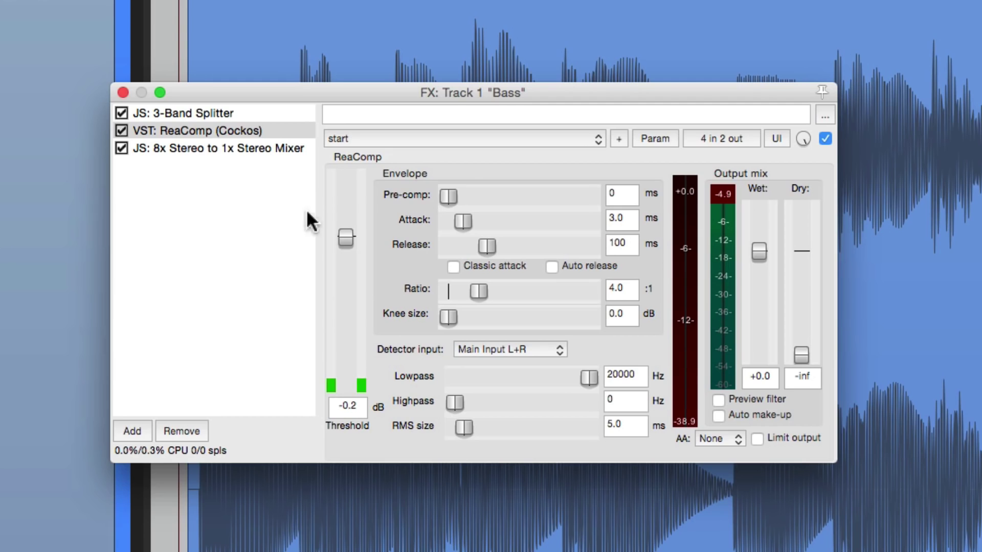
Return the mixer to lows only: Level 1+2 at 0.0, Level 3+4 and 5+6 at -60.0.
{"action": "left_click", "coordinate": [256, 148]}
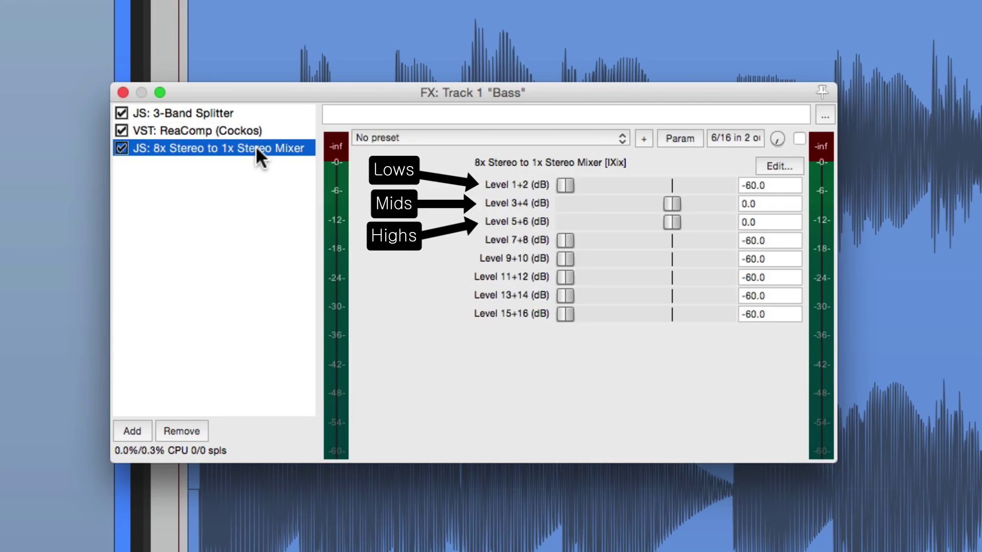
{"action": "double_click", "coordinate": [565, 186]}
{"action": "left_click_drag", "start_coordinate": [670, 205], "coordinate": [554, 219]}
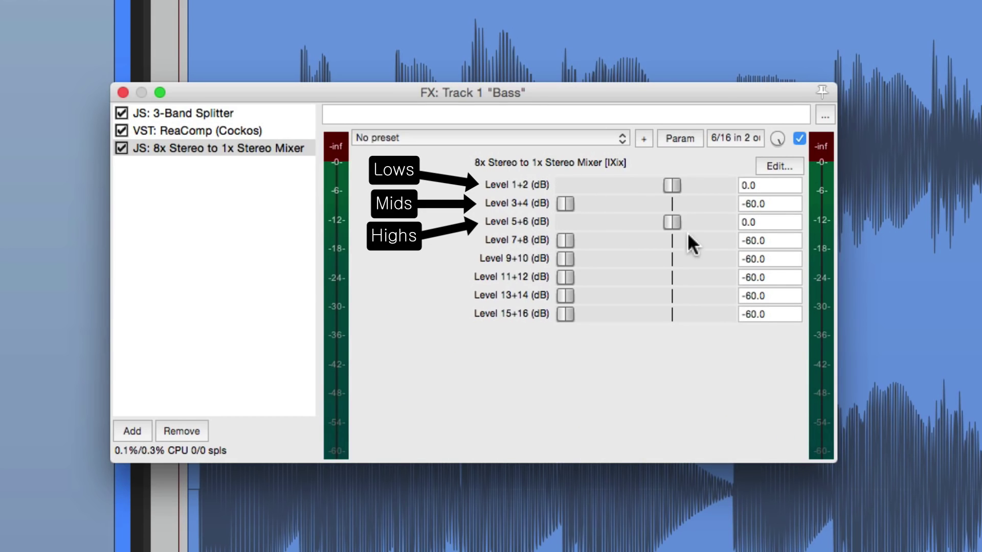
{"action": "left_click_drag", "start_coordinate": [668, 224], "coordinate": [555, 245]}
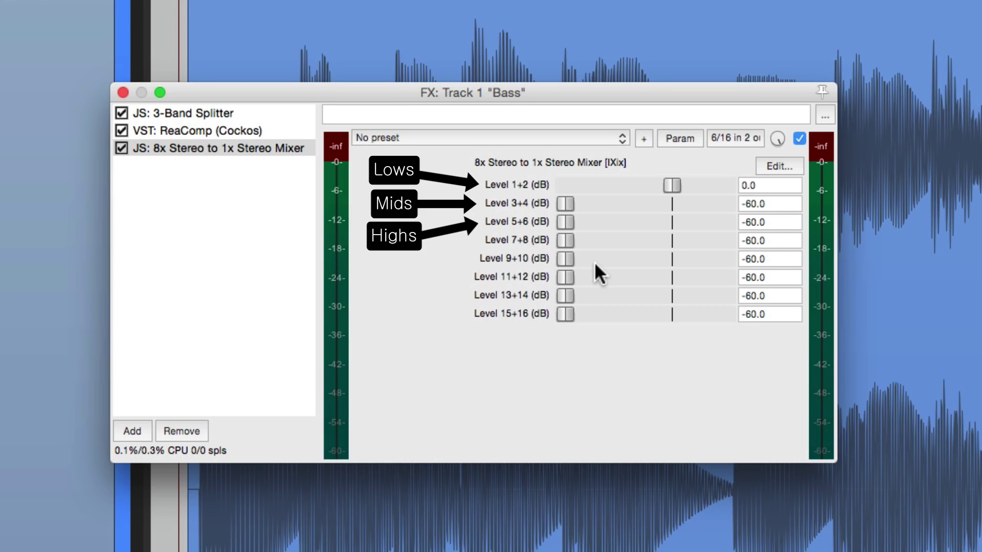
{"action": "left_click", "coordinate": [290, 131]}
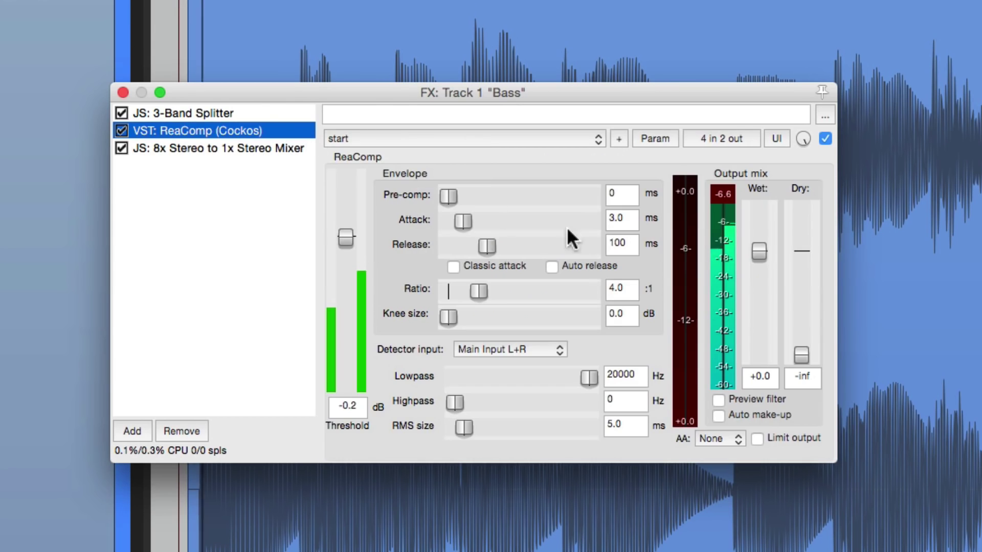
Set ReaComp's threshold to -13.5 dB, attack to 1.9 ms and release to 57 ms.
{"action": "left_click_drag", "start_coordinate": [346, 238], "coordinate": [347, 300]}
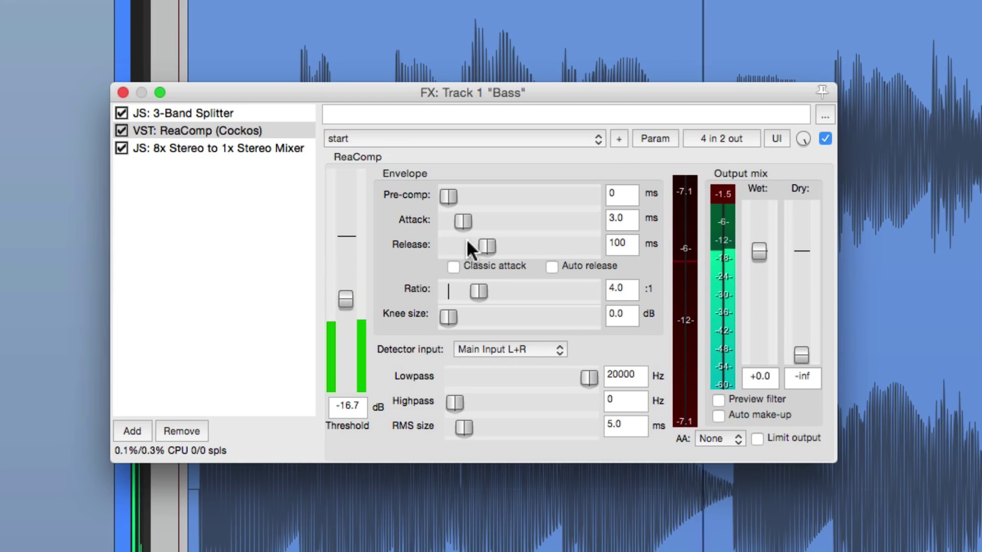
{"action": "left_click_drag", "start_coordinate": [486, 245], "coordinate": [462, 222]}
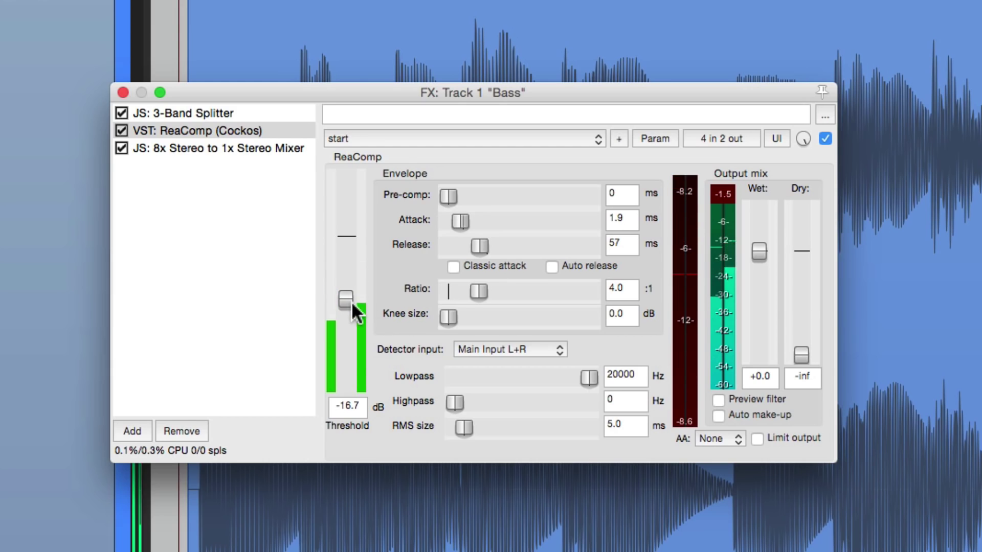
{"action": "left_click_drag", "start_coordinate": [345, 296], "coordinate": [347, 286]}
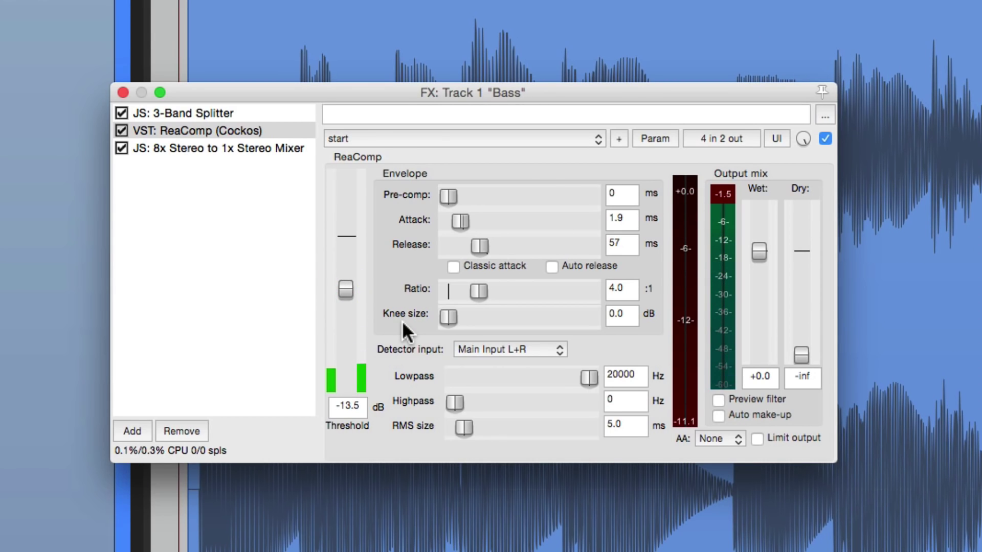
{"action": "left_click", "coordinate": [284, 149]}
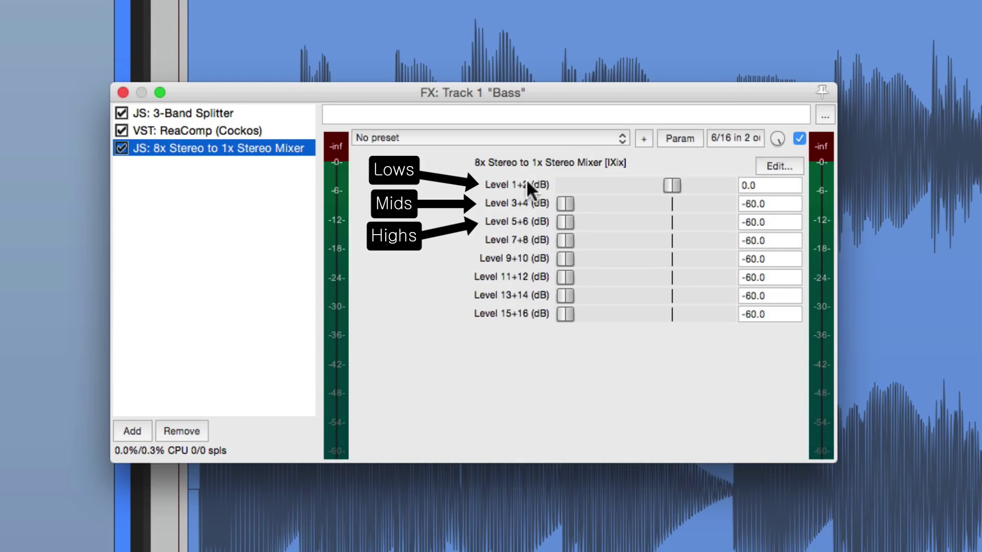
Reset mixer Levels 3+4 and 5+6 to 0.0 dB, then stop playback.
{"action": "double_click", "coordinate": [567, 204]}
{"action": "double_click", "coordinate": [565, 222]}
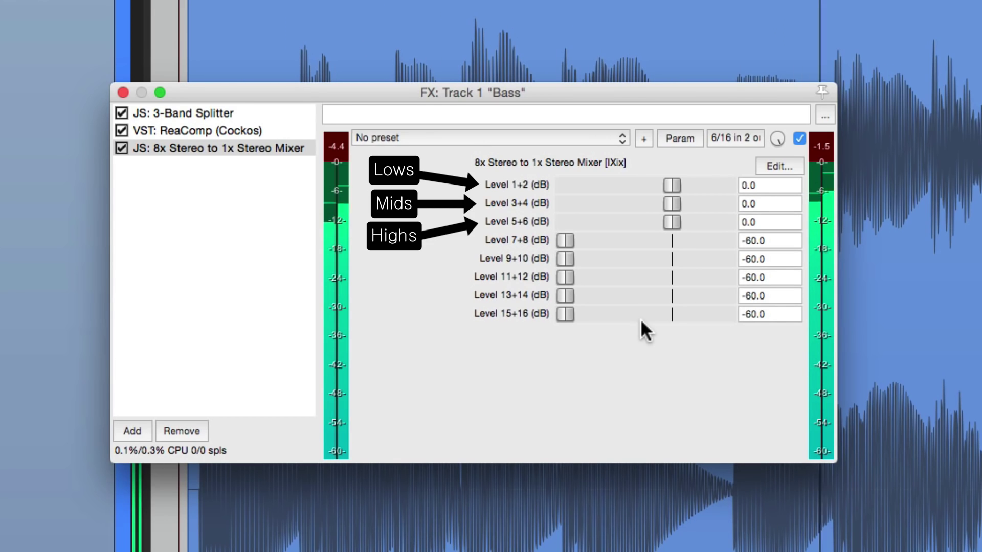
{"action": "key", "text": "space"}
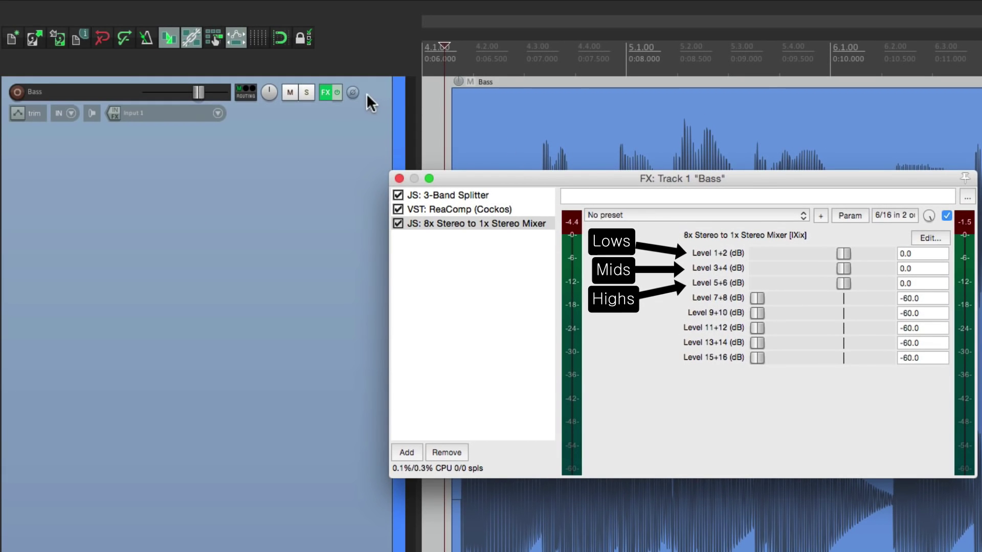
Compare the Bass track with its FX bypassed during playback, re-enable them, and nudge the lows level.
{"action": "left_click", "coordinate": [337, 92]}
{"action": "key", "text": "space"}
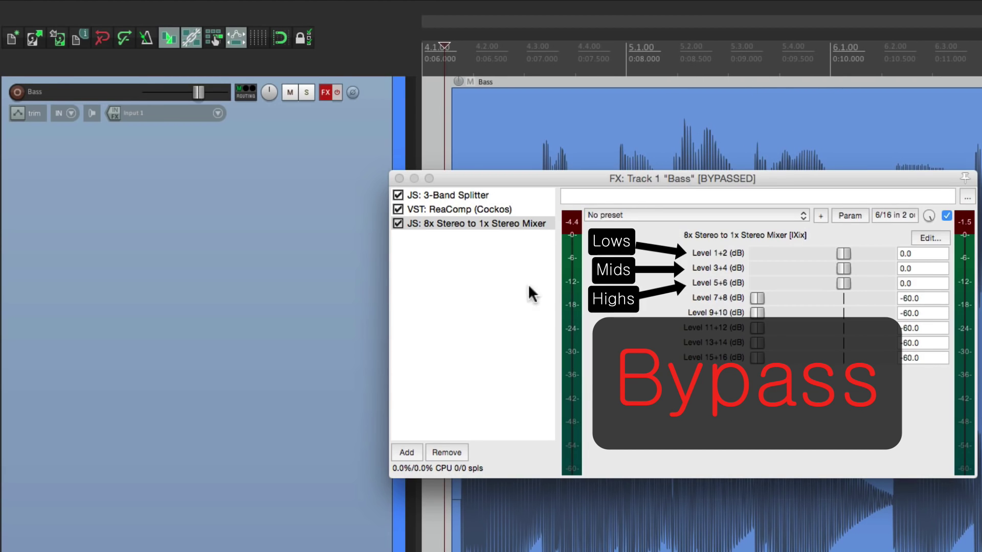
{"action": "left_click", "coordinate": [337, 92]}
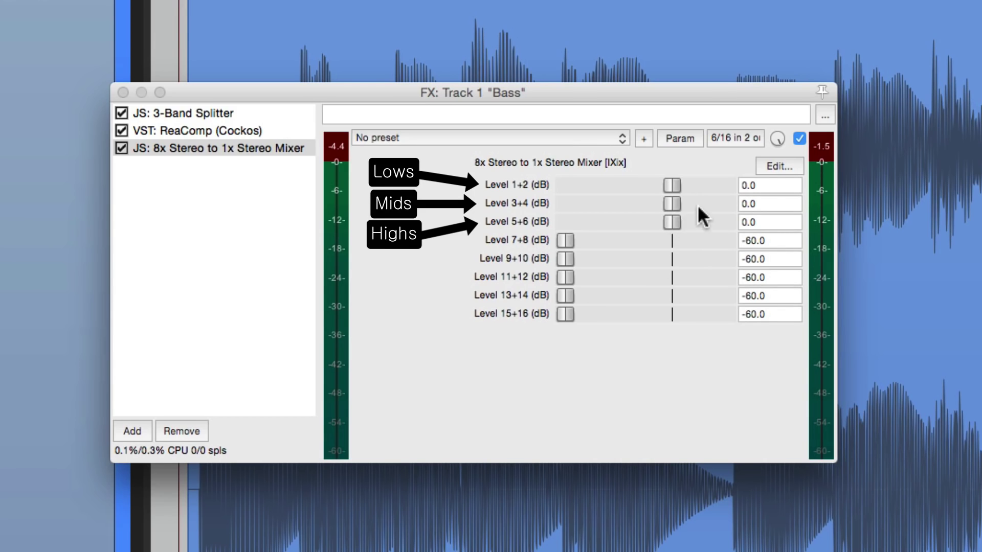
{"action": "mouse_move", "coordinate": [671, 186]}
{"action": "left_mouse_down"}
{"action": "mouse_move", "coordinate": [692, 189]}
{"action": "mouse_move", "coordinate": [658, 185]}
{"action": "left_mouse_up"}
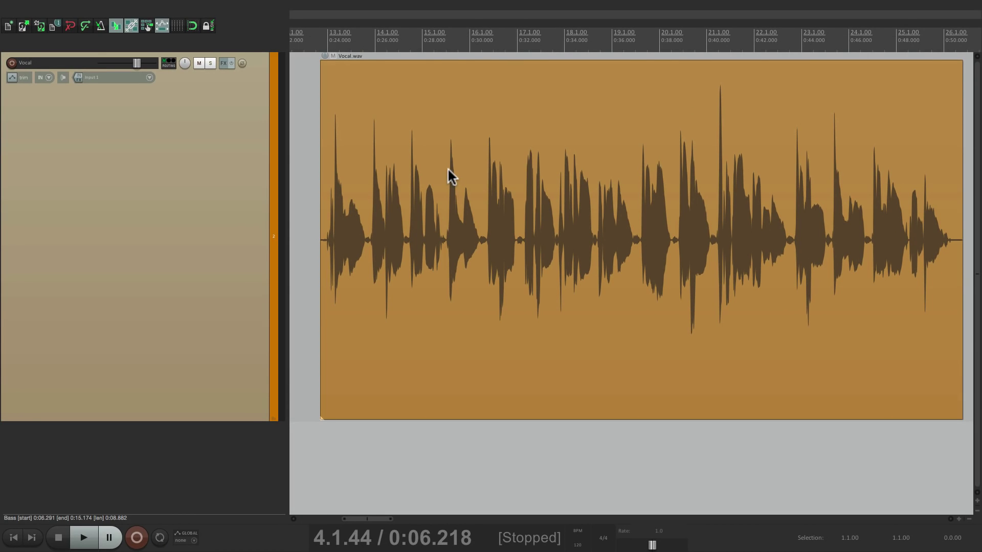
{"action": "left_click", "coordinate": [313, 41]}
{"action": "key", "text": "space"}
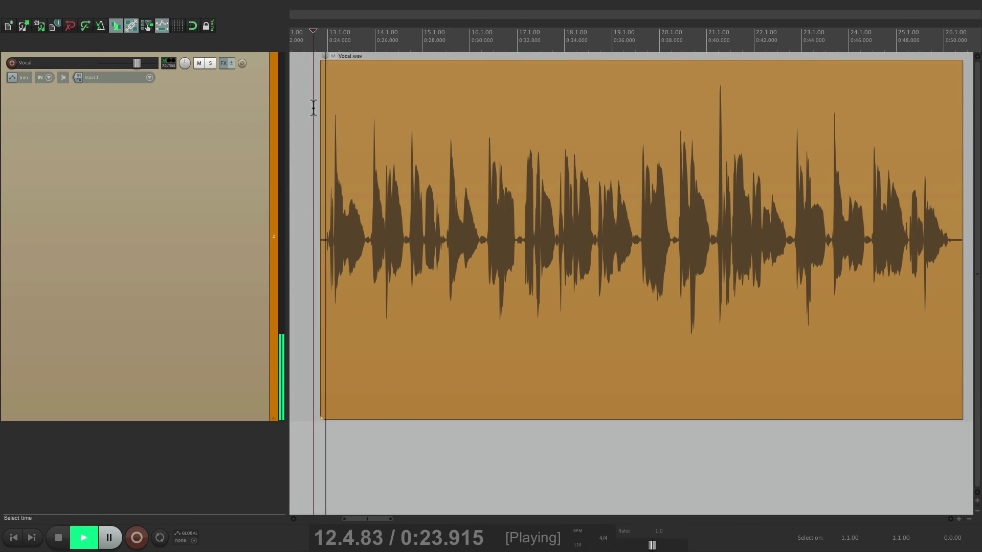
{"action": "scroll", "coordinate": [370, 154], "scroll_direction": "up", "scroll_amount": 3}
{"action": "scroll", "coordinate": [381, 161], "scroll_direction": "up", "scroll_amount": 2}
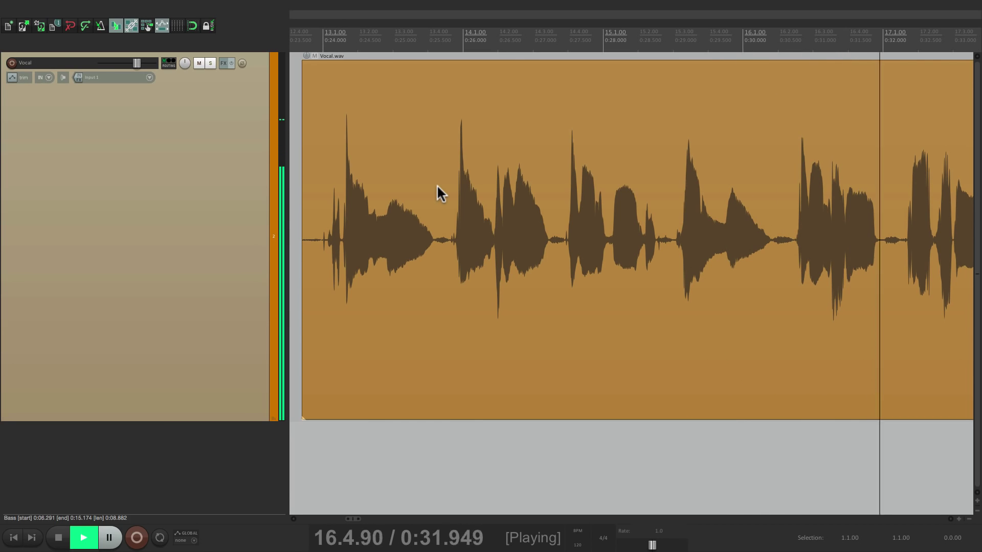
{"action": "key", "text": "space"}
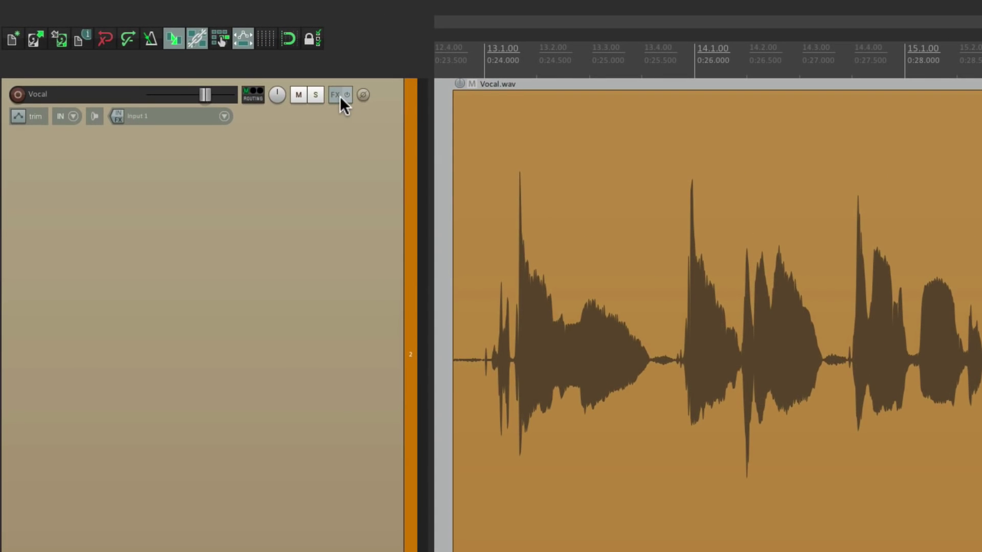
Add JS: 3-Band Splitter to the Vocal track's FX chain via the 'splitter' search.
{"action": "left_click", "coordinate": [338, 96]}
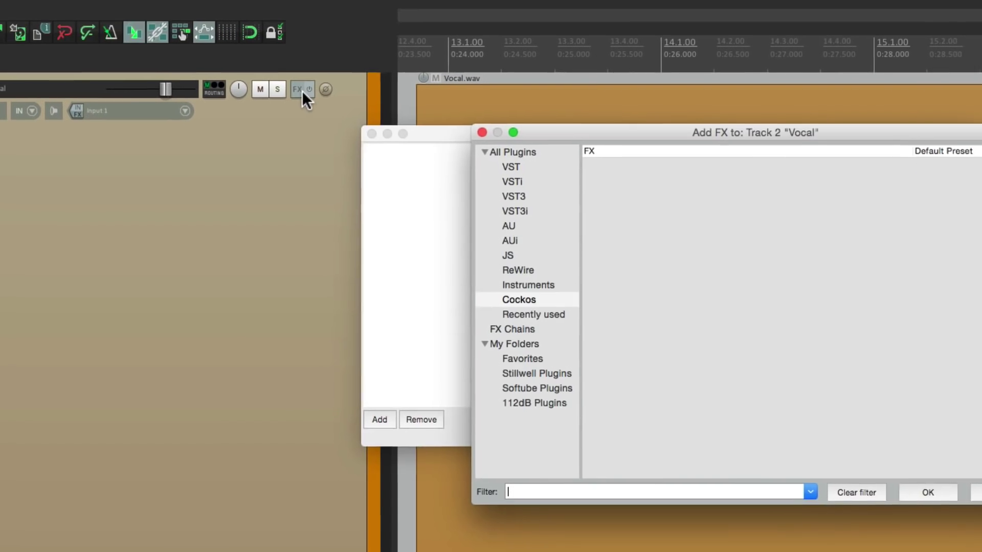
{"action": "scroll", "coordinate": [379, 406], "scroll_direction": "down", "scroll_amount": 15}
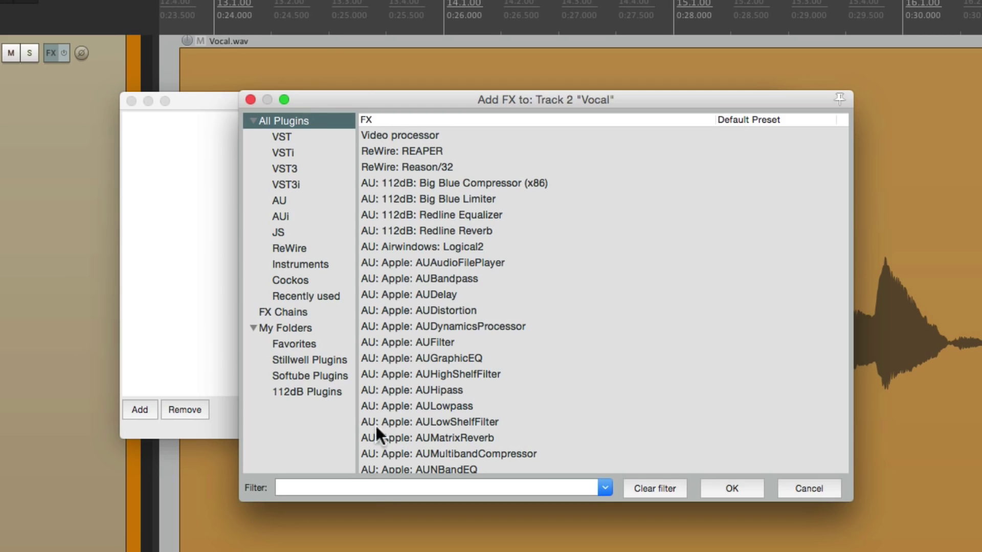
{"action": "left_click", "coordinate": [364, 492]}
{"action": "type", "text": "splitte"}
{"action": "type", "text": "r"}
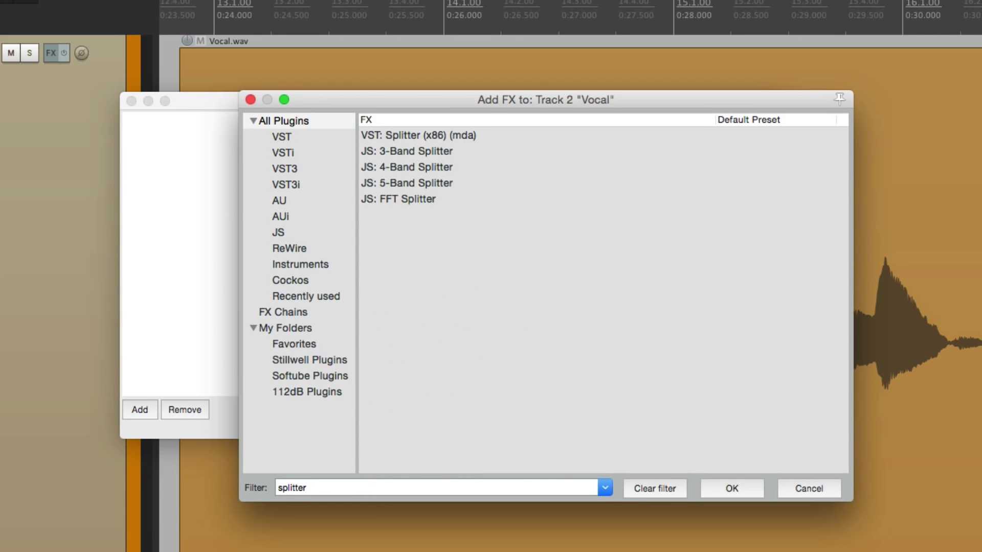
{"action": "double_click", "coordinate": [458, 151]}
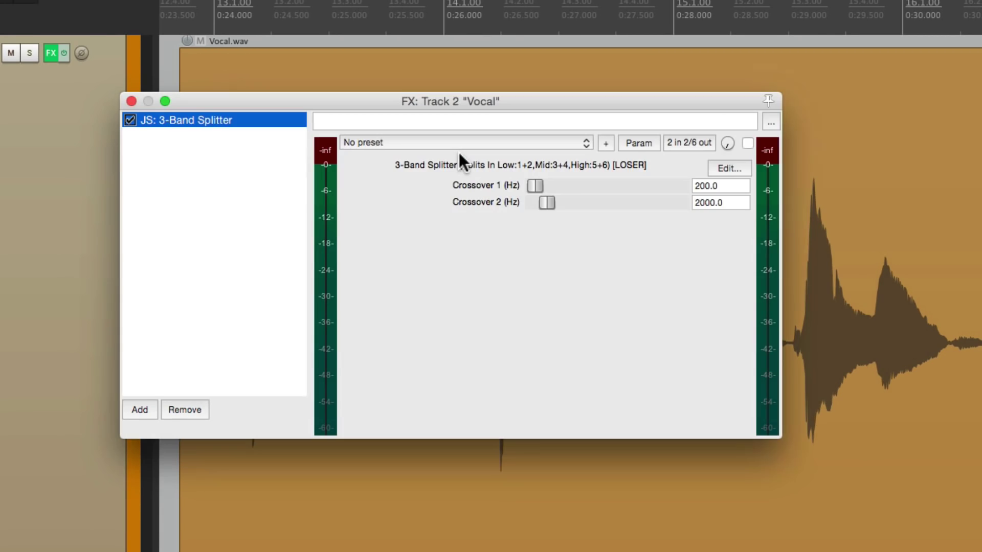
Add the 8x Stereo to 1x Stereo Mixer and set Levels 7+8 through 15+16 to -60 dB.
{"action": "double_click", "coordinate": [214, 174]}
{"action": "type", "text": "mixer"}
{"action": "double_click", "coordinate": [401, 151]}
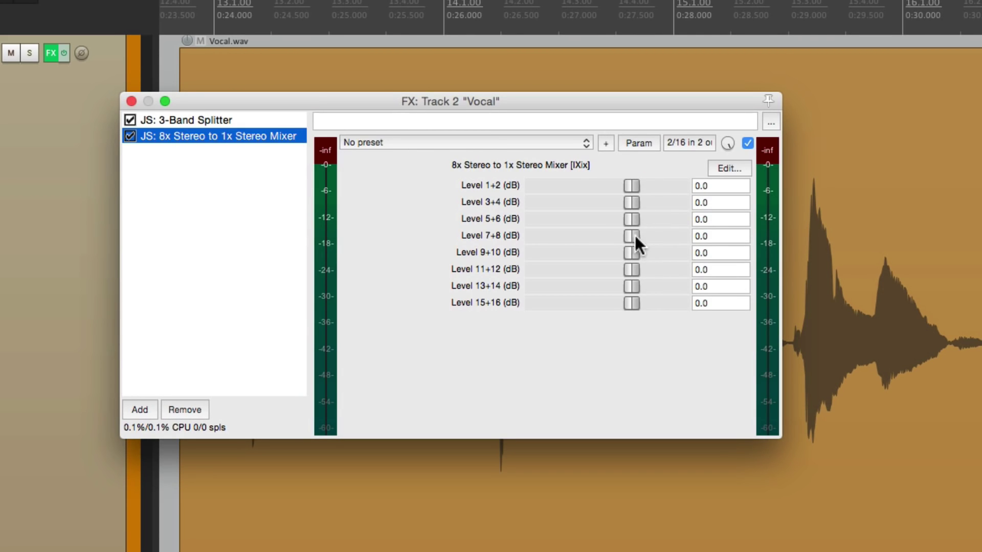
{"action": "left_click", "coordinate": [638, 236]}
{"action": "left_click", "coordinate": [629, 252]}
{"action": "left_click", "coordinate": [629, 270]}
{"action": "left_click", "coordinate": [629, 286]}
{"action": "left_click", "coordinate": [630, 304]}
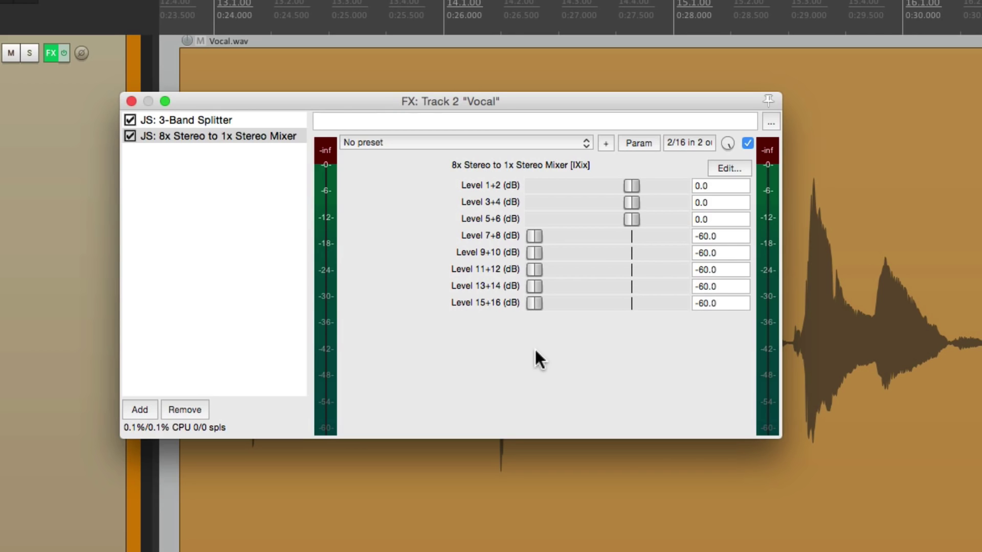
Set the 3-Band Splitter to 2 in 6 out by expanding the track to six channels.
{"action": "left_click", "coordinate": [243, 119]}
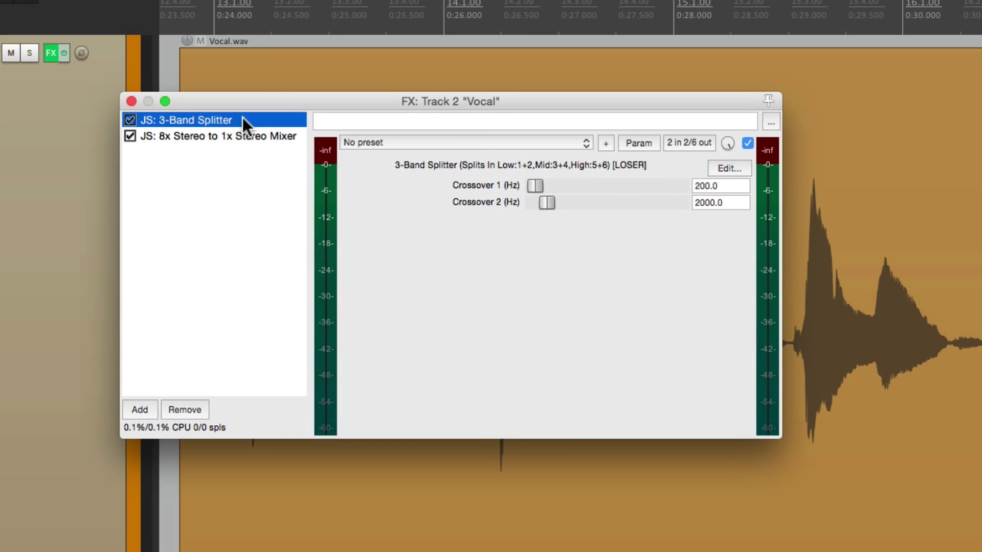
{"action": "left_click", "coordinate": [686, 142]}
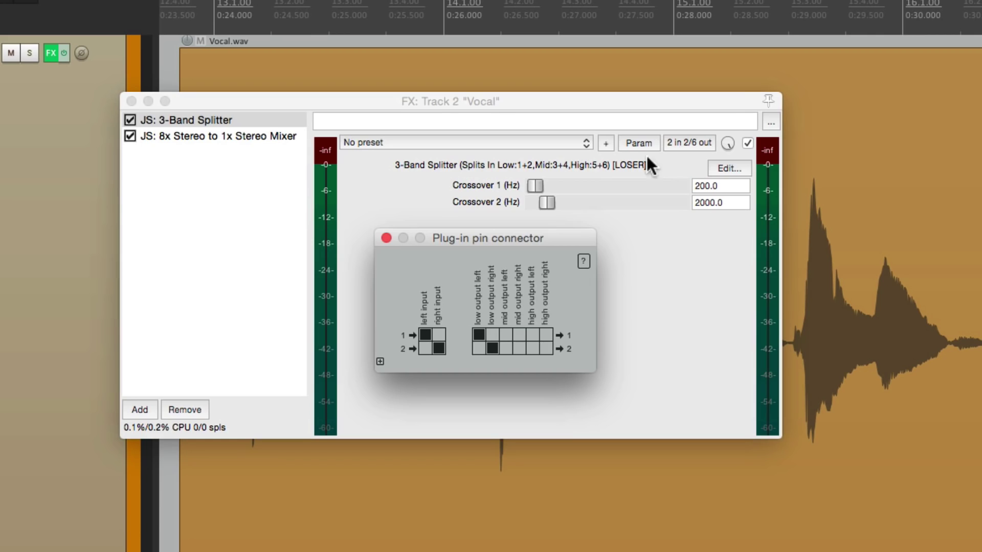
{"action": "left_click", "coordinate": [381, 362]}
{"action": "left_click", "coordinate": [381, 363]}
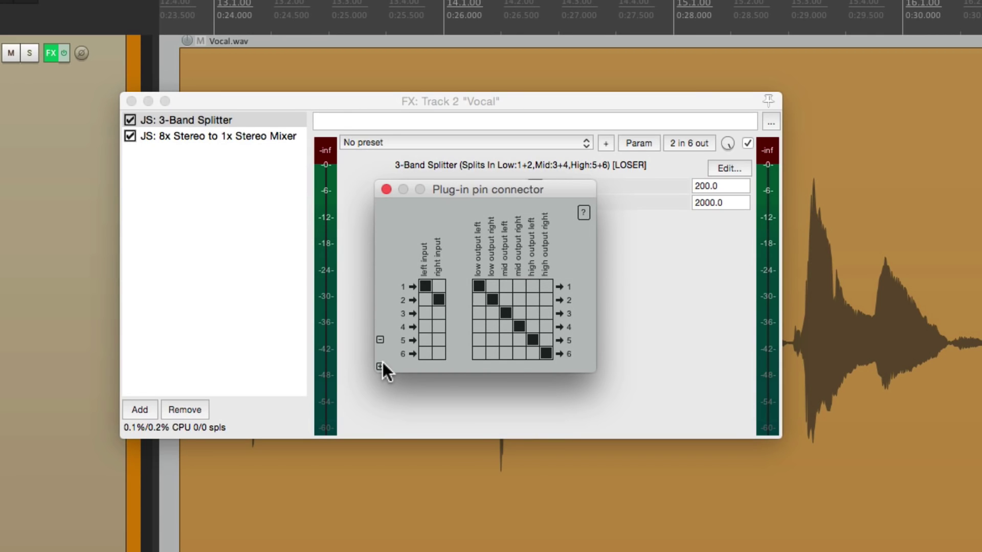
{"action": "left_click", "coordinate": [386, 189]}
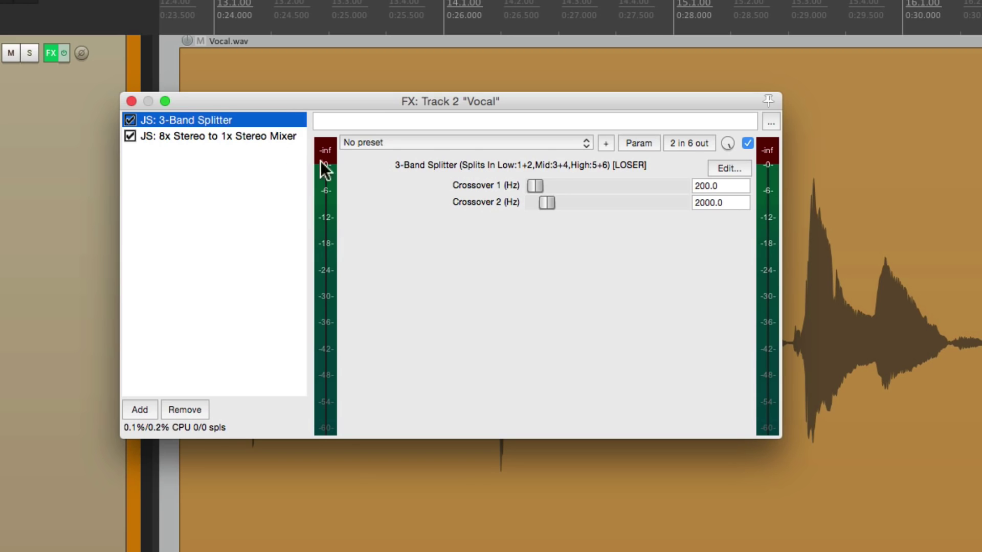
{"action": "left_click", "coordinate": [234, 137]}
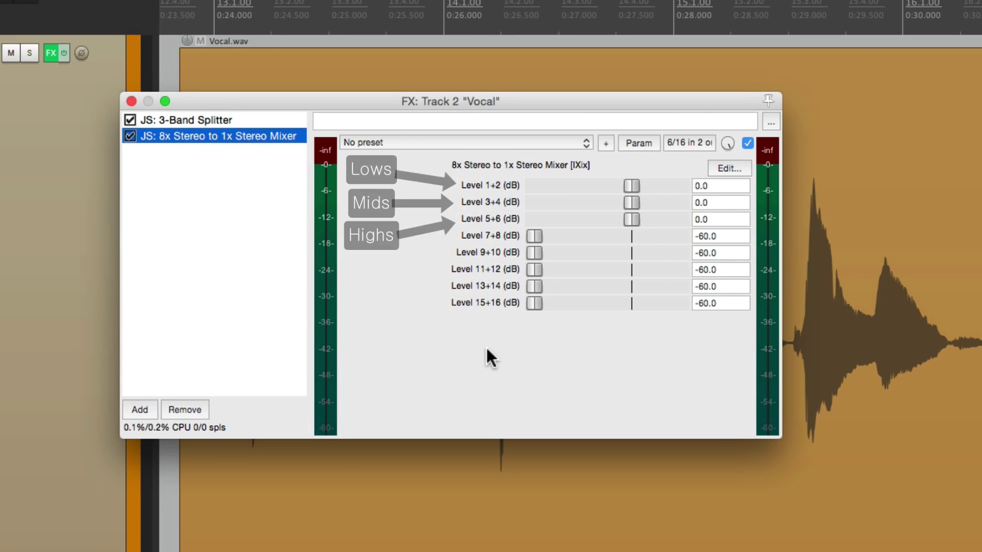
During playback, add Cockos ReaComp and place it between the 3-Band Splitter and the 8x Stereo mixer.
{"action": "key", "text": "space"}
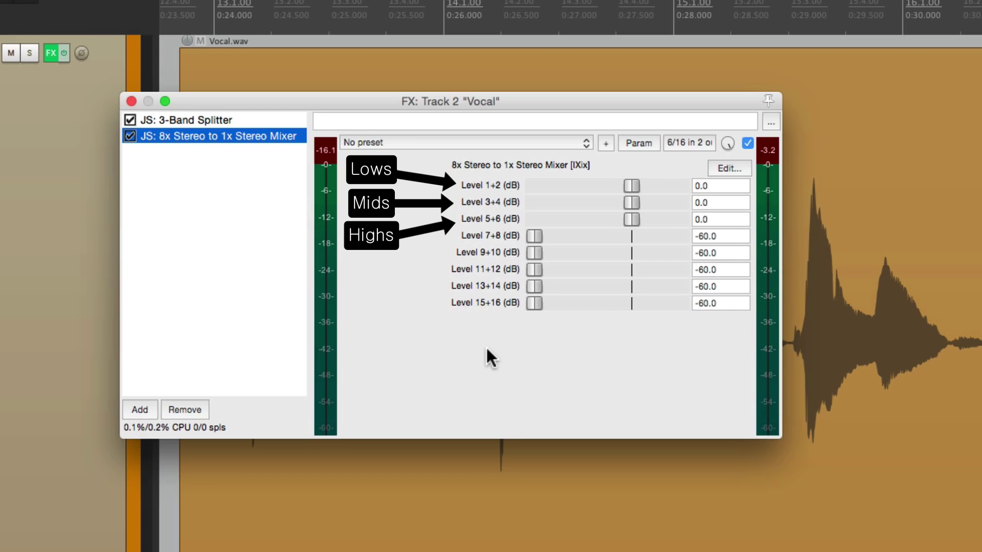
{"action": "double_click", "coordinate": [205, 222]}
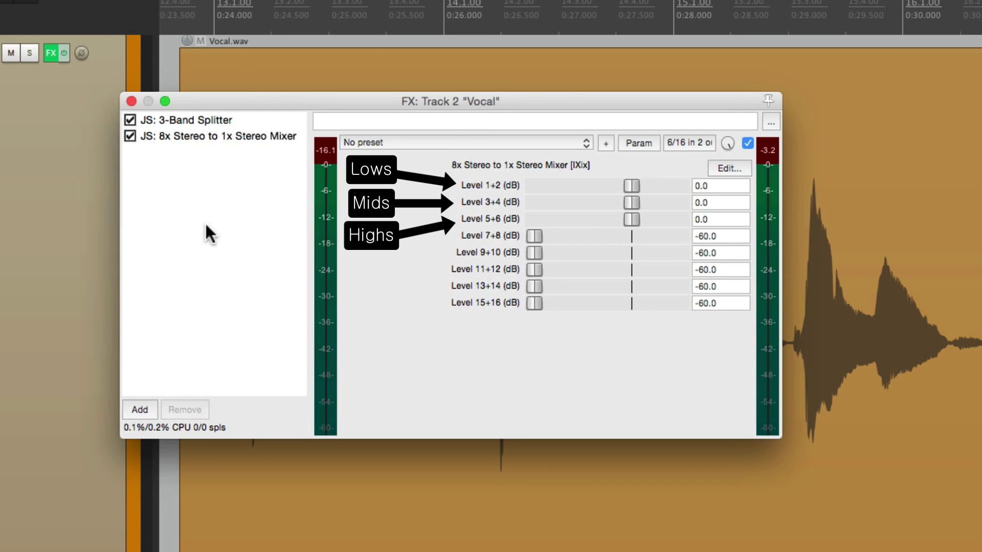
{"action": "left_click", "coordinate": [306, 276]}
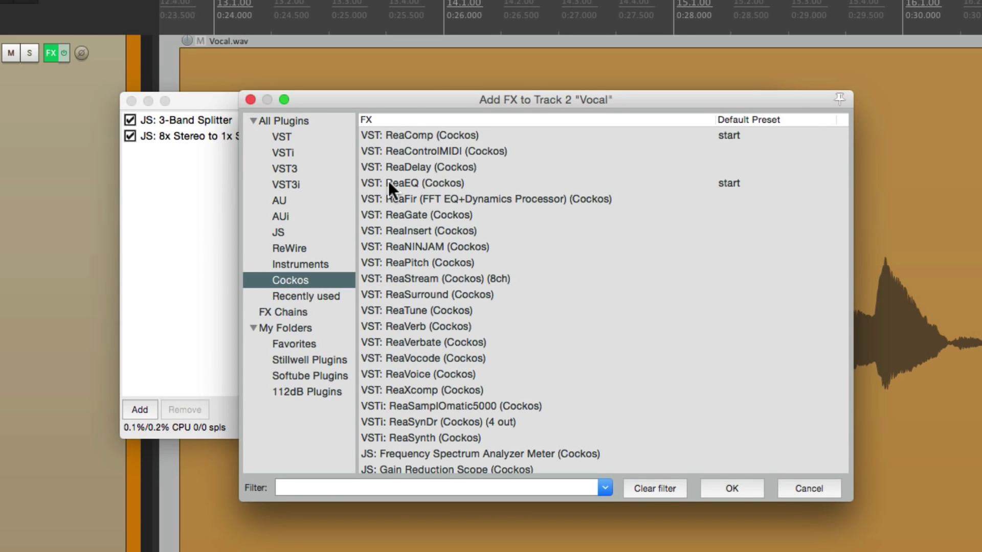
{"action": "double_click", "coordinate": [424, 134]}
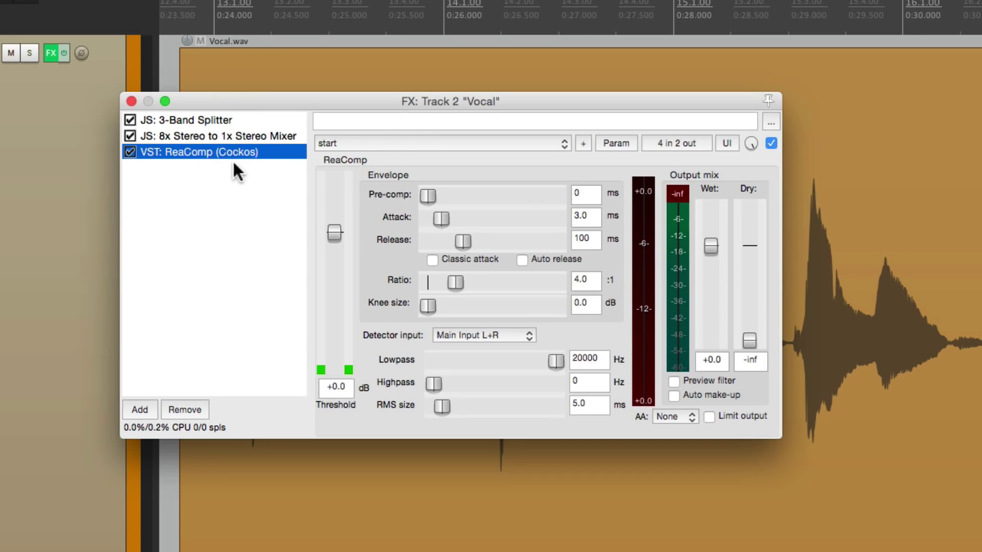
{"action": "left_click_drag", "start_coordinate": [224, 134], "coordinate": [229, 136]}
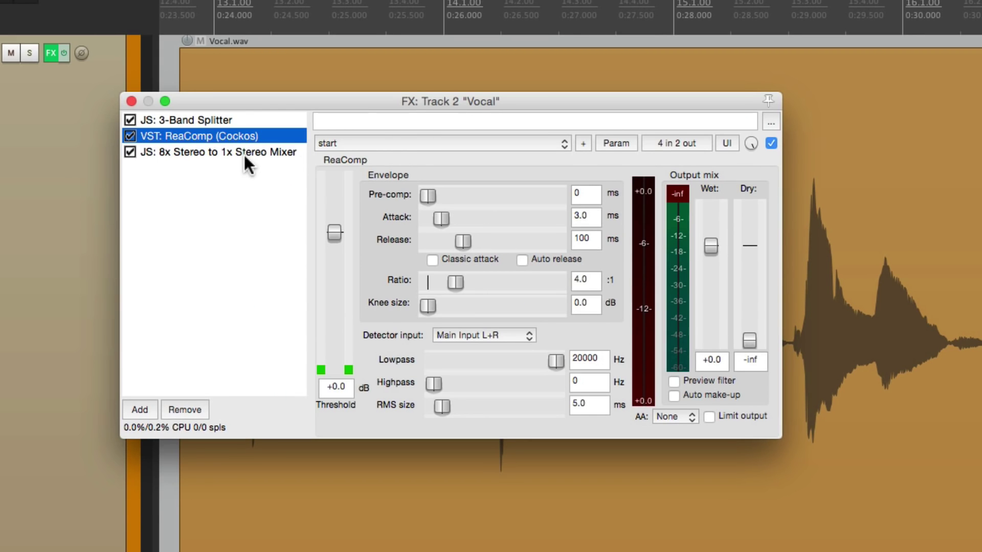
Route ReaComp's main inputs and compressed outputs to channels 5/6, clearing the aux and channel 1/2 pins.
{"action": "left_click", "coordinate": [659, 142]}
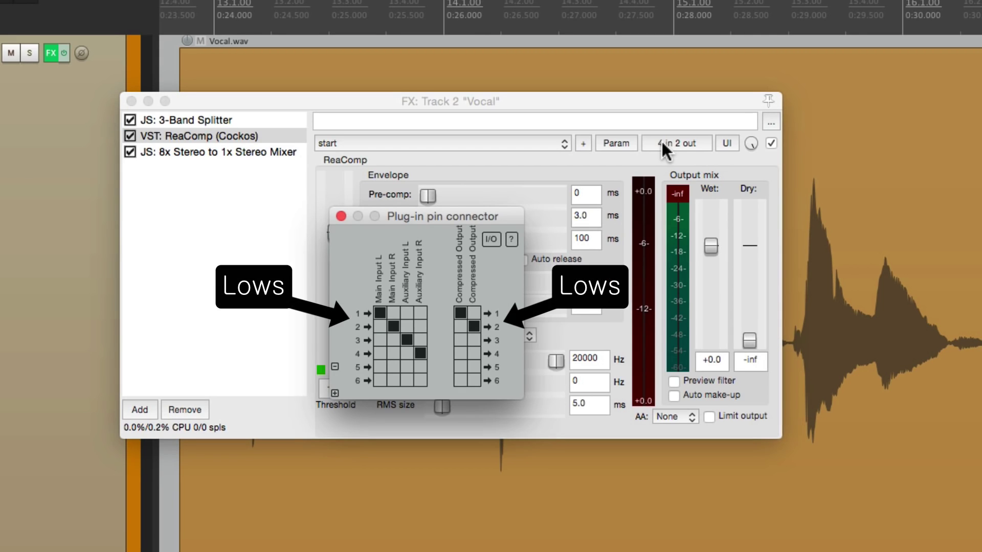
{"action": "left_click", "coordinate": [422, 351]}
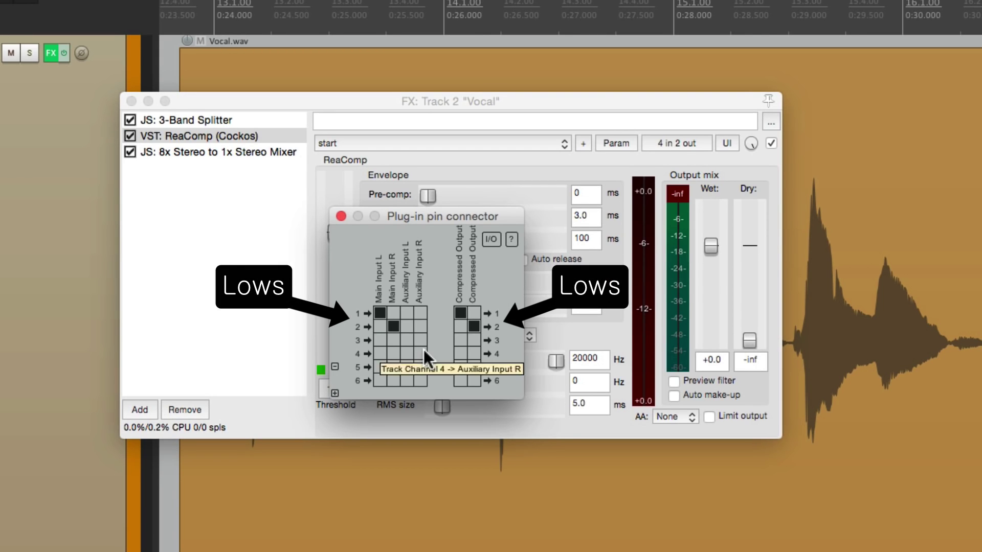
{"action": "left_click", "coordinate": [379, 367]}
{"action": "left_click", "coordinate": [393, 381]}
{"action": "left_click", "coordinate": [380, 313]}
{"action": "left_click", "coordinate": [460, 367]}
{"action": "left_click", "coordinate": [474, 380]}
{"action": "left_click", "coordinate": [461, 313]}
{"action": "left_click", "coordinate": [474, 327]}
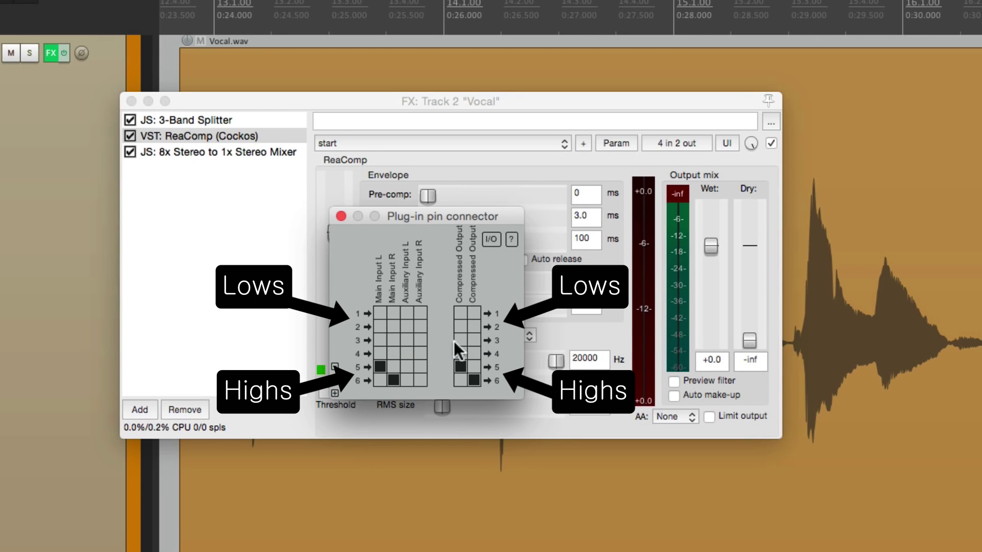
Drop mixer Level 5+6 to -60 dB, then lower ReaComp's threshold while listening.
{"action": "left_click", "coordinate": [341, 216]}
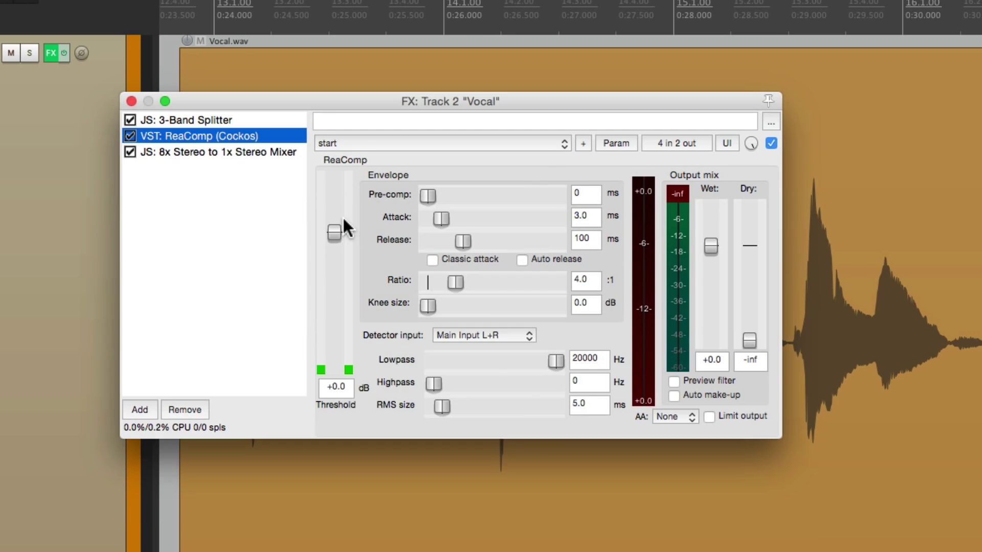
{"action": "left_click", "coordinate": [275, 151]}
{"action": "left_click_drag", "start_coordinate": [625, 226], "coordinate": [473, 240]}
{"action": "left_click", "coordinate": [294, 139]}
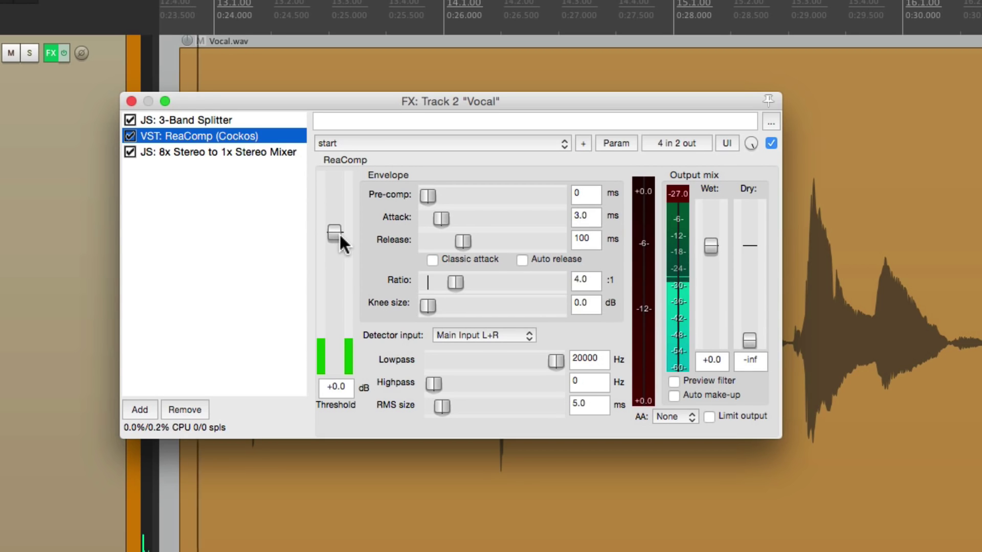
{"action": "mouse_move", "coordinate": [335, 233]}
{"action": "left_mouse_down"}
{"action": "mouse_move", "coordinate": [339, 365]}
{"action": "mouse_move", "coordinate": [337, 231]}
{"action": "left_mouse_up"}
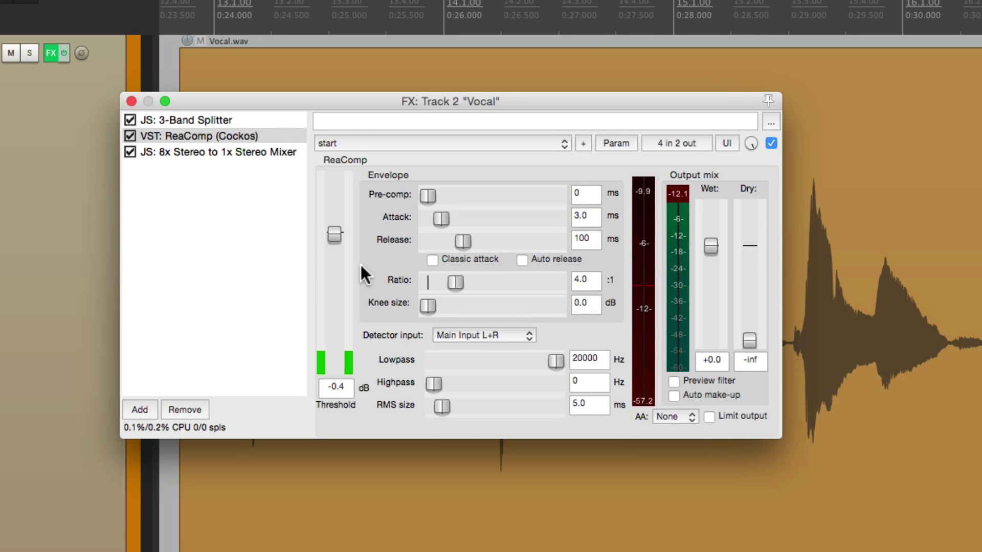
{"action": "left_click", "coordinate": [284, 155]}
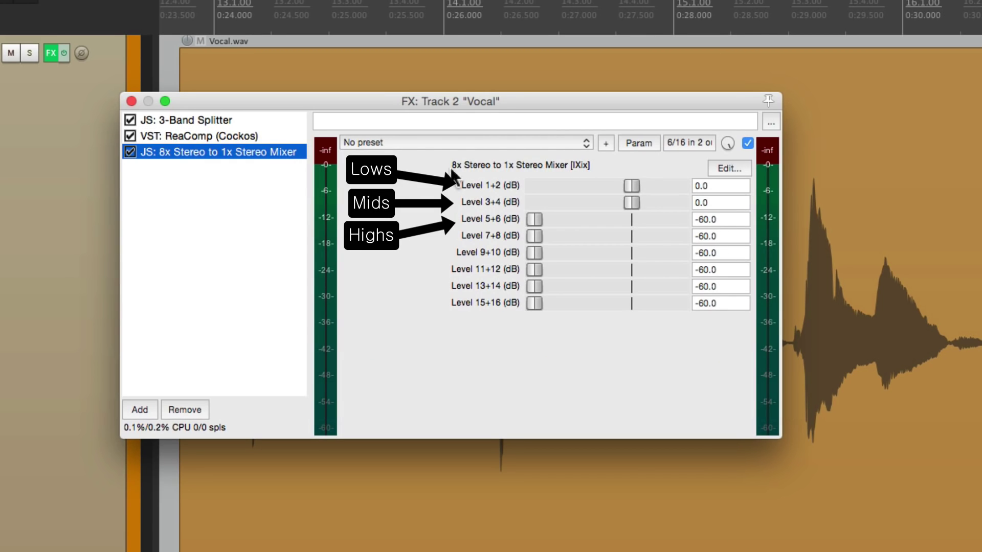
Reset Level 5+6 to 0 dB and pull Levels 3+4 and 1+2 to -60 dB.
{"action": "double_click", "coordinate": [534, 219]}
{"action": "left_click_drag", "start_coordinate": [633, 201], "coordinate": [525, 202]}
{"action": "left_click_drag", "start_coordinate": [631, 186], "coordinate": [513, 193]}
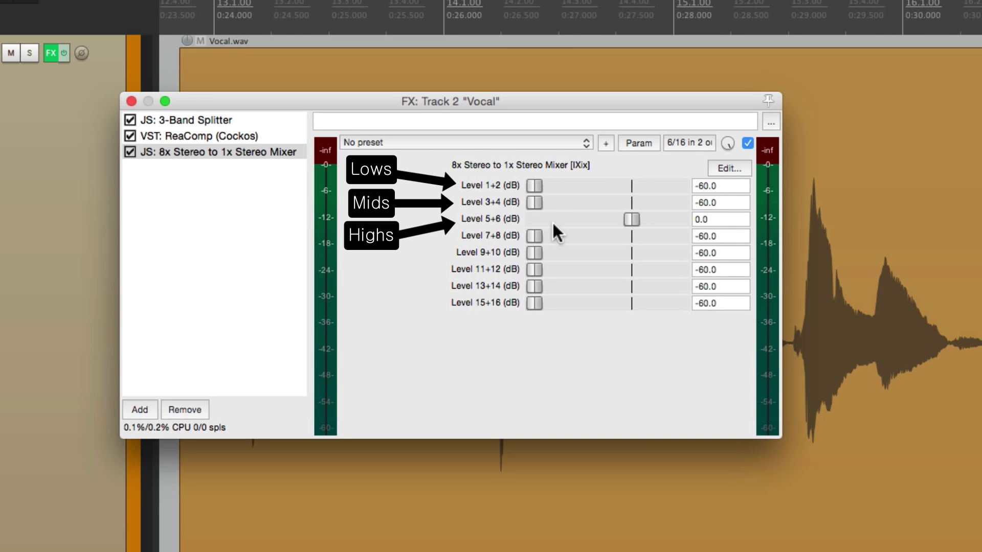
{"action": "left_click", "coordinate": [237, 122]}
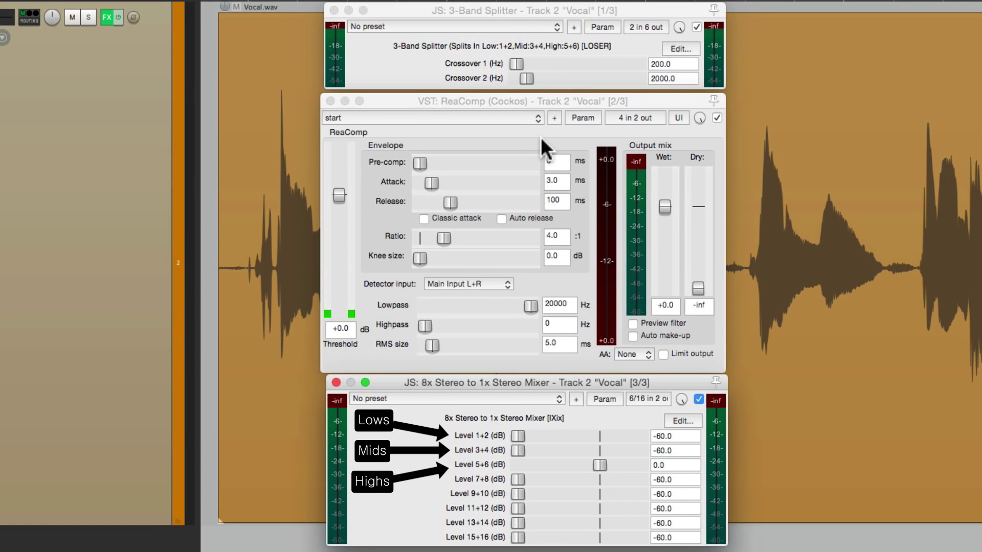
Raise the splitter's Crossover 2 to 4588 Hz and drop ReaComp's threshold to about -35.9 dB.
{"action": "left_click", "coordinate": [560, 7]}
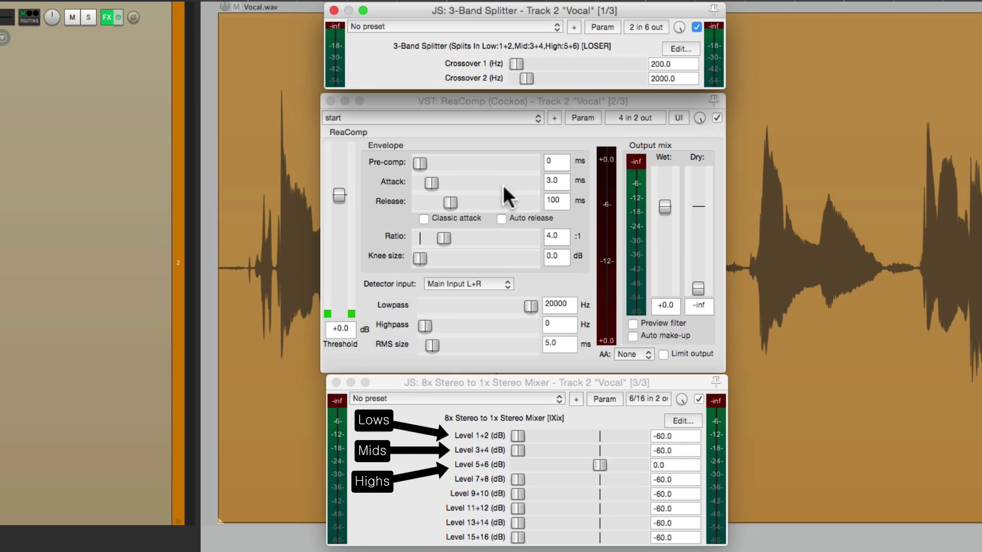
{"action": "left_click", "coordinate": [466, 380]}
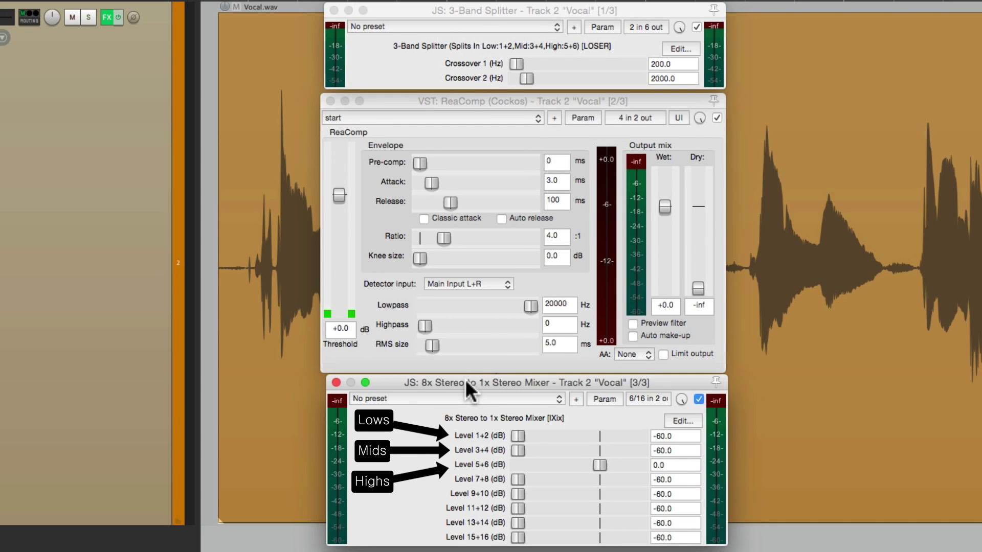
{"action": "left_click", "coordinate": [521, 5]}
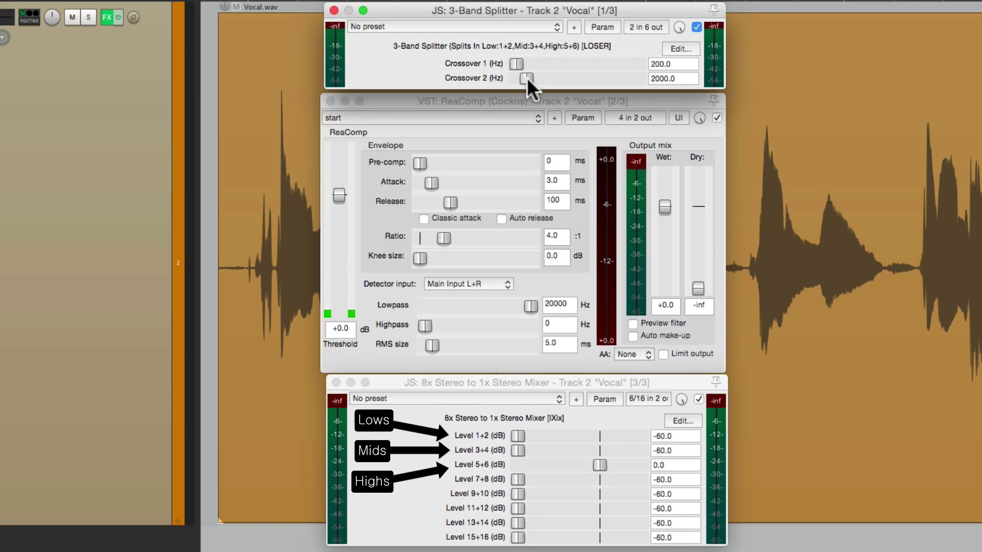
{"action": "mouse_move", "coordinate": [527, 78]}
{"action": "left_mouse_down"}
{"action": "mouse_move", "coordinate": [601, 78]}
{"action": "mouse_move", "coordinate": [542, 85]}
{"action": "left_mouse_up"}
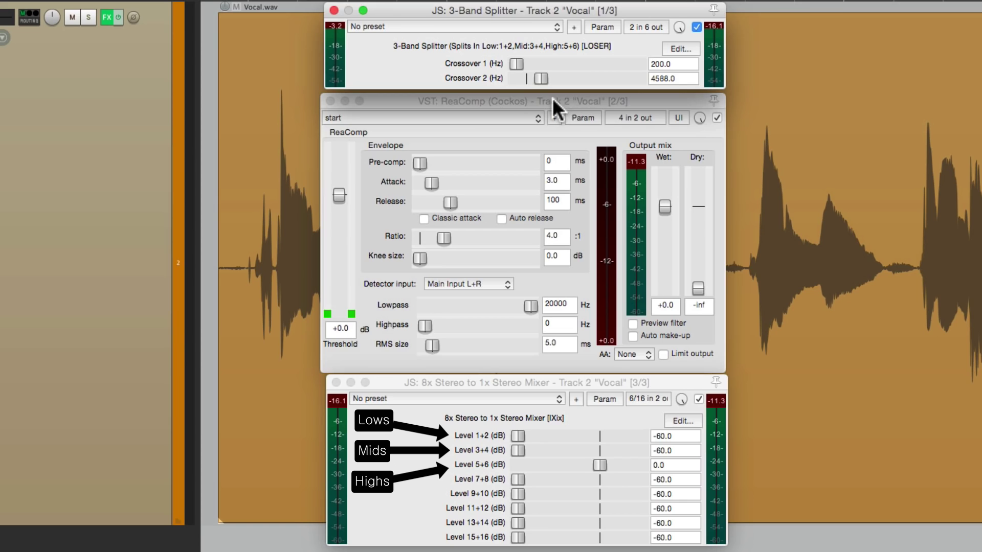
{"action": "left_click", "coordinate": [552, 100]}
{"action": "left_click_drag", "start_coordinate": [340, 195], "coordinate": [343, 275]}
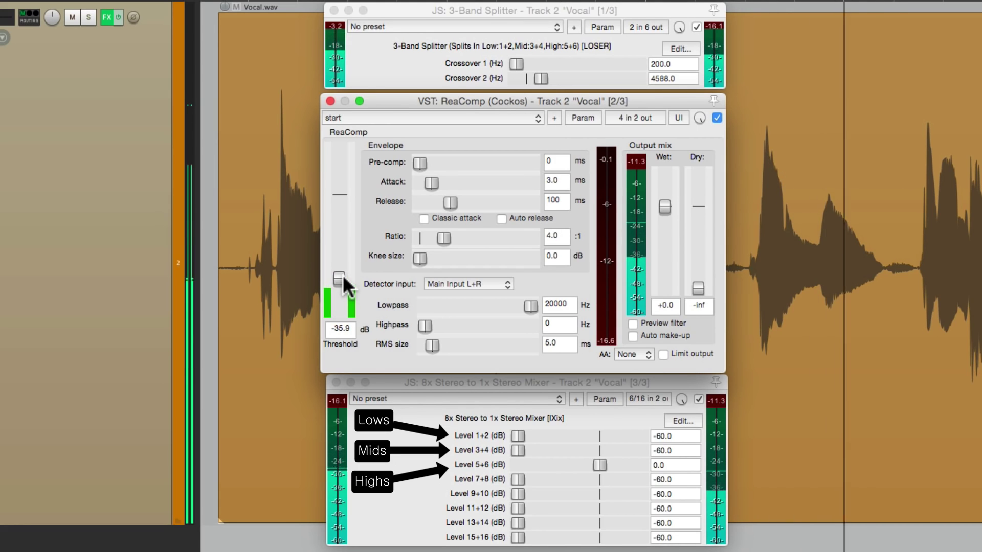
Set ReaComp's release to 36 ms and threshold to -37.1 dB, then reset Levels 1+2 and 3+4 to 0.0 dB.
{"action": "left_click_drag", "start_coordinate": [447, 201], "coordinate": [432, 186]}
{"action": "left_click_drag", "start_coordinate": [342, 278], "coordinate": [342, 278]}
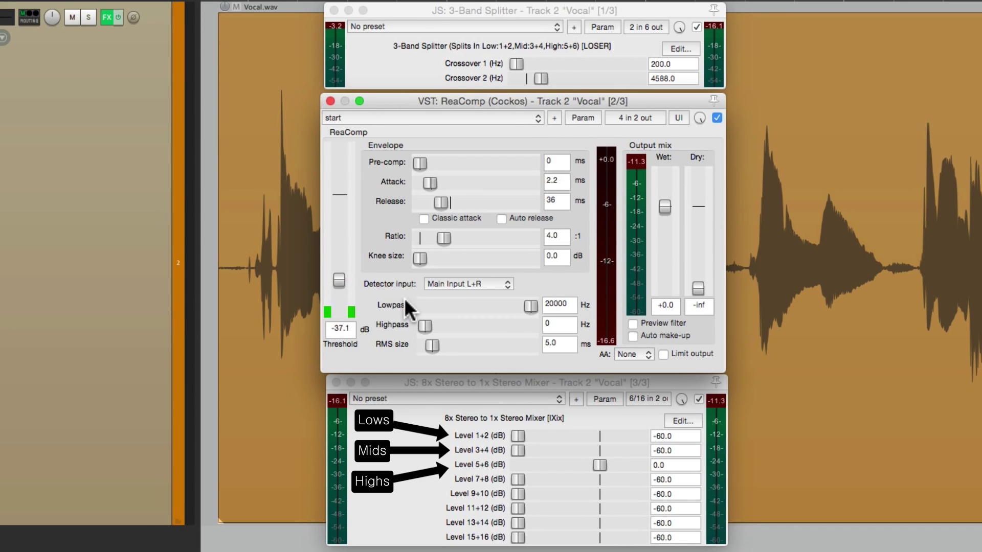
{"action": "double_click", "coordinate": [518, 451]}
{"action": "double_click", "coordinate": [517, 435]}
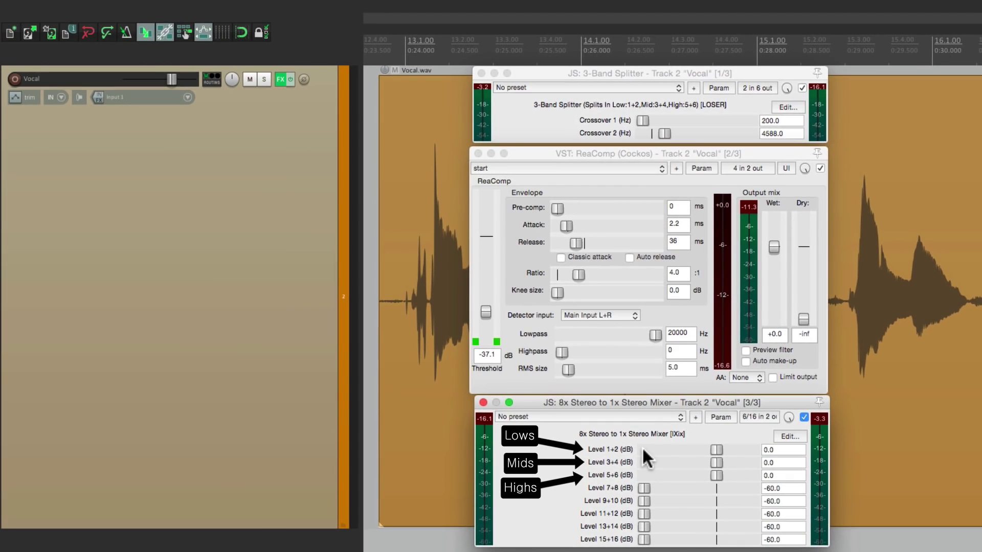
{"action": "left_click", "coordinate": [290, 79]}
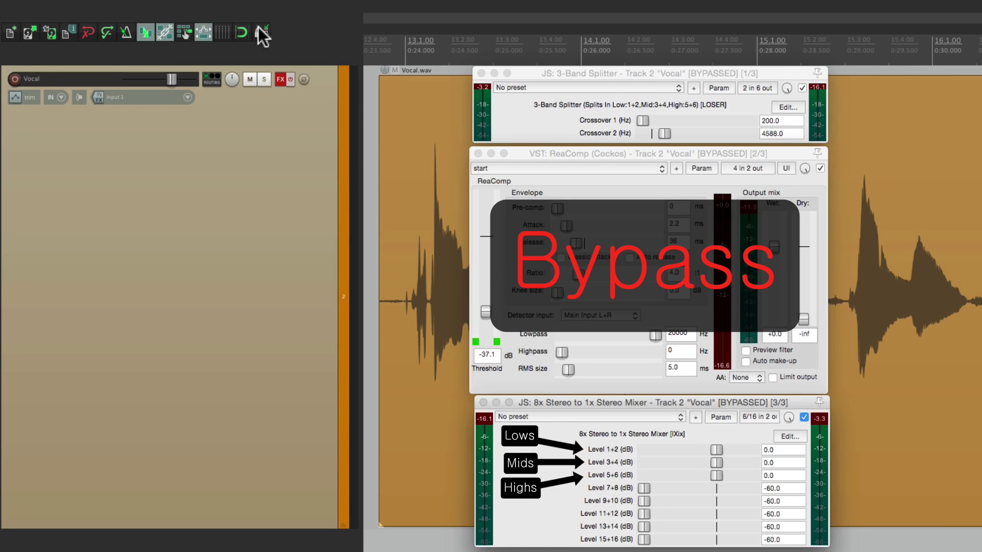
{"action": "left_click", "coordinate": [289, 77]}
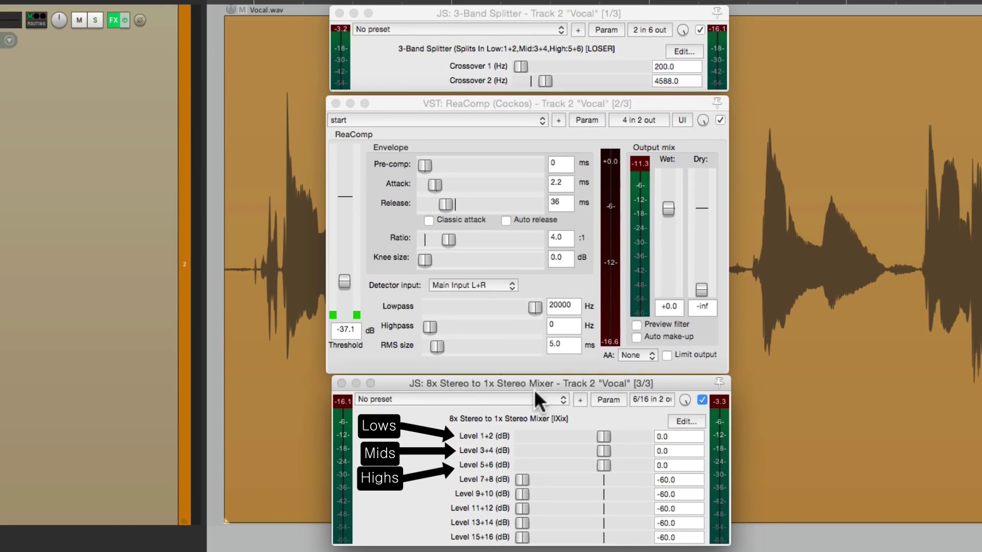
{"action": "left_click", "coordinate": [661, 405]}
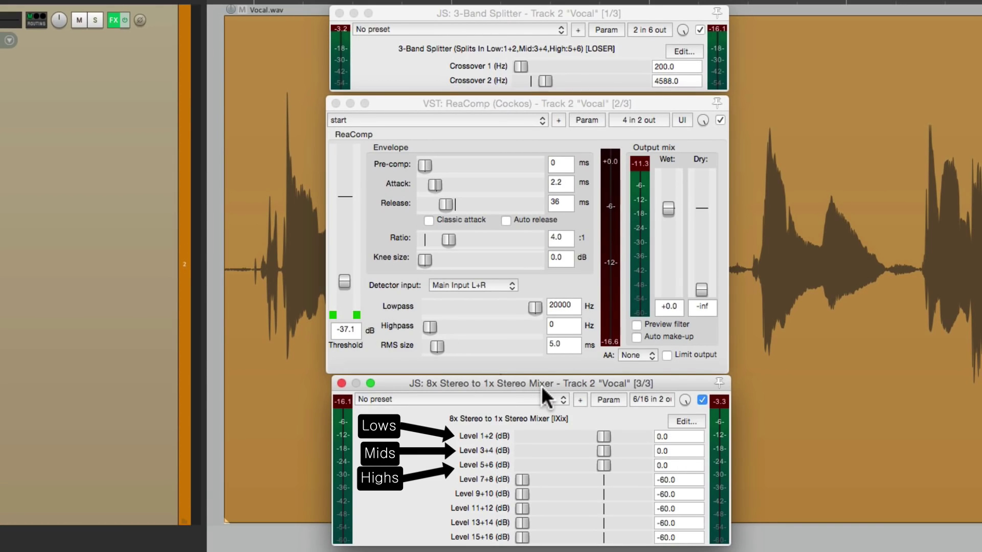
{"action": "left_click_drag", "start_coordinate": [605, 463], "coordinate": [600, 466]}
{"action": "double_click", "coordinate": [600, 466]}
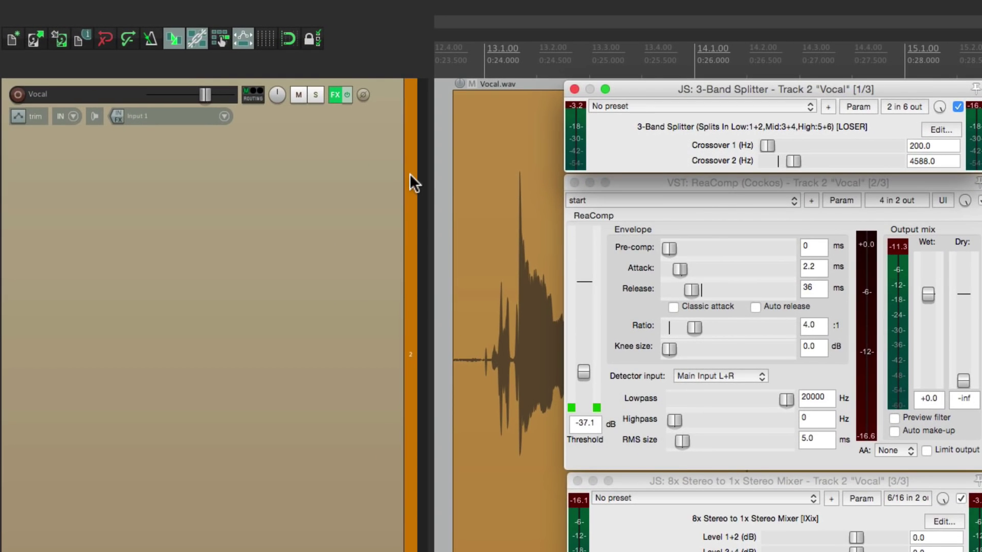
Save the vocal track's splitter, ReaComp and mixer effects as the FX chain 'Selected Freq Comp High End'.
{"action": "left_click", "coordinate": [335, 95]}
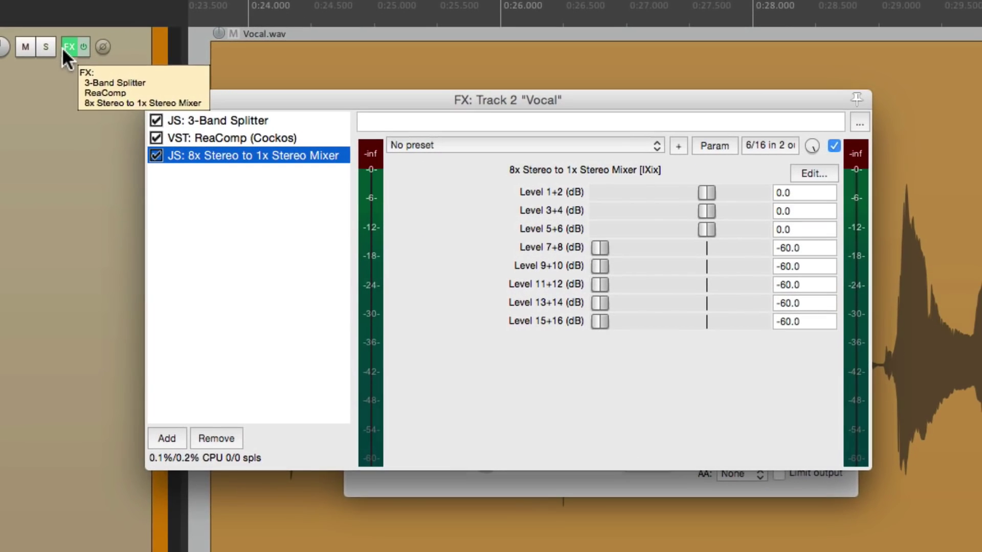
{"action": "right_click", "coordinate": [276, 257]}
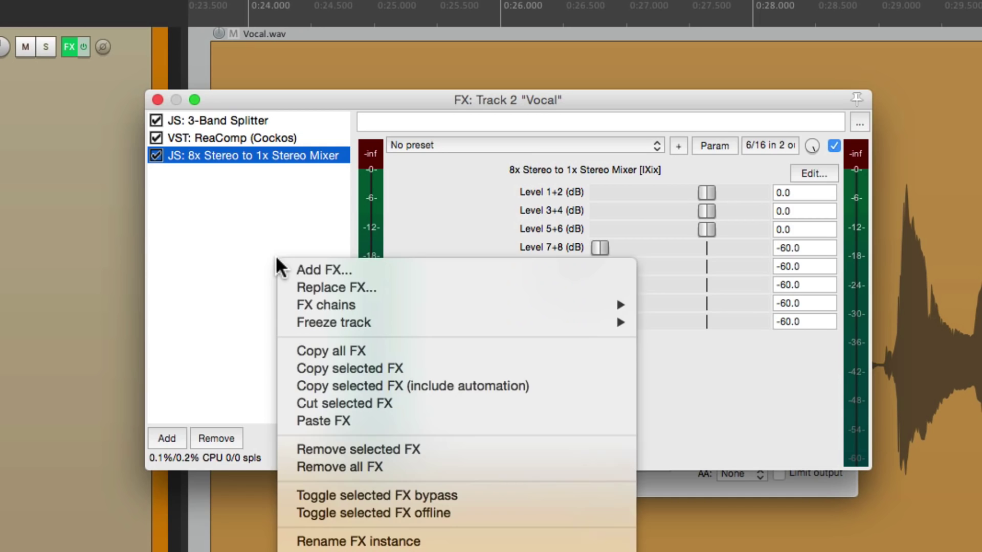
{"action": "mouse_move", "coordinate": [284, 309]}
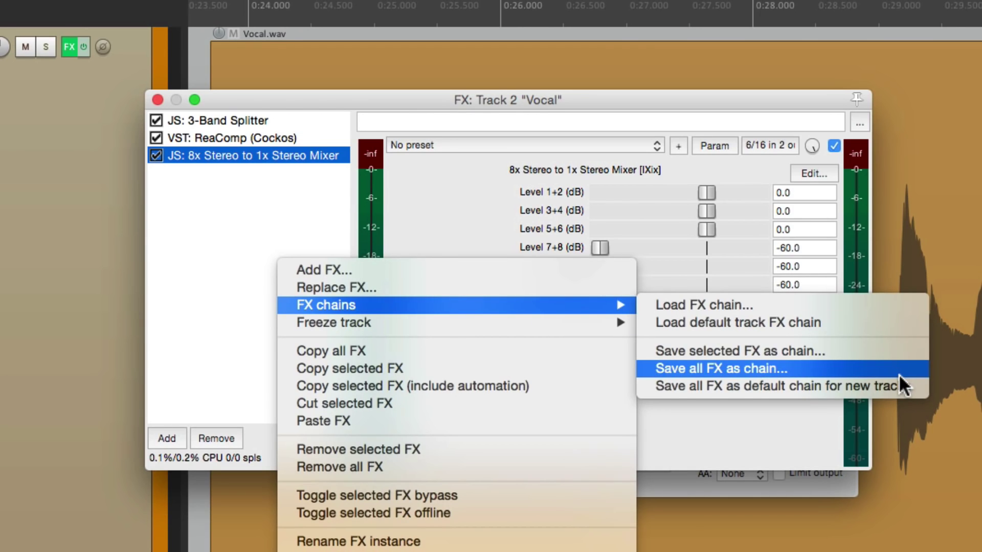
{"action": "left_click", "coordinate": [855, 367]}
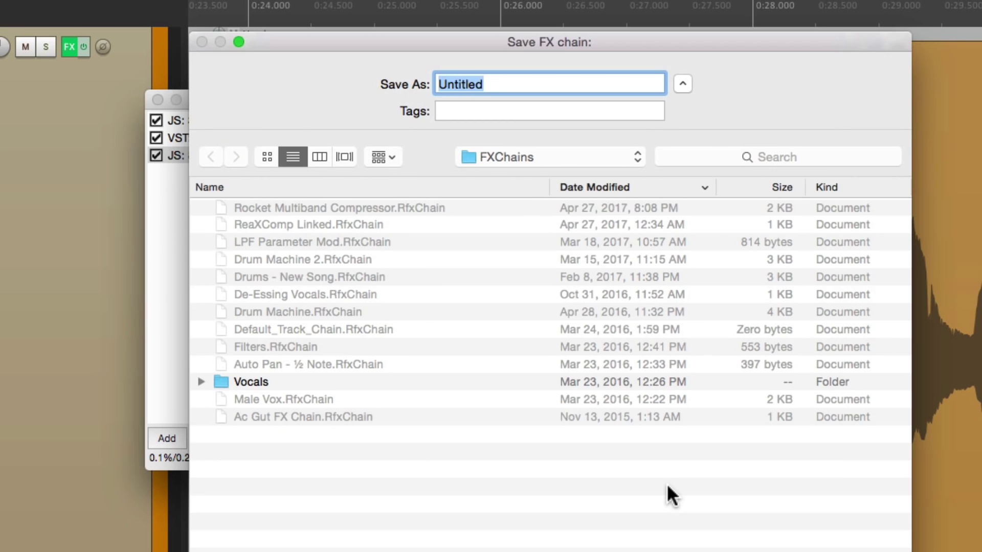
{"action": "type", "text": "Sel"}
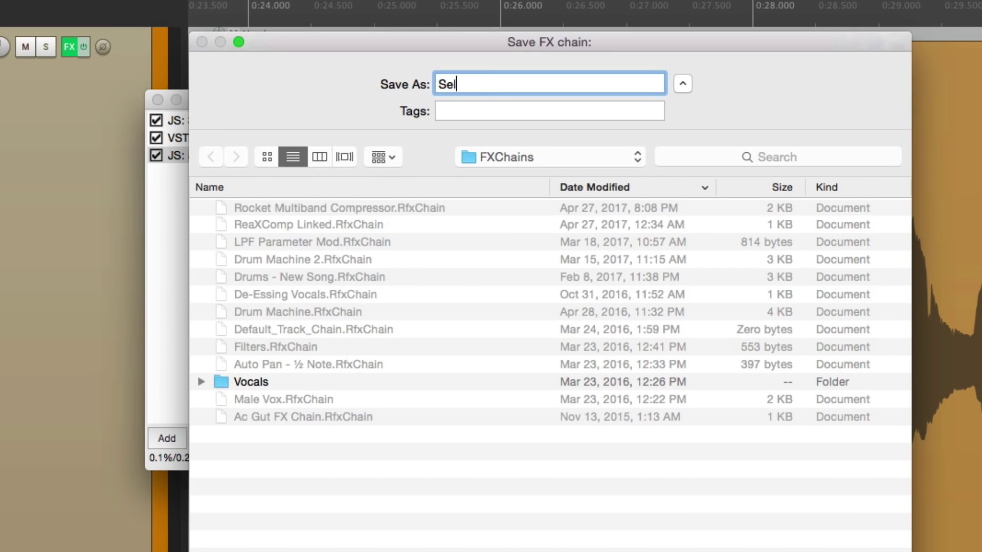
{"action": "type", "text": "ected Freq Comp High End"}
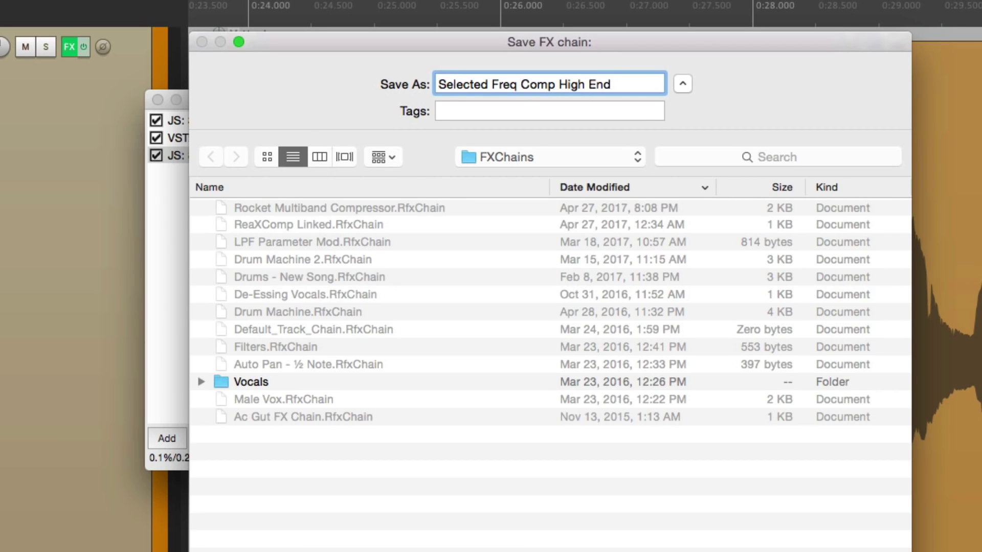
{"action": "key", "text": "Return"}
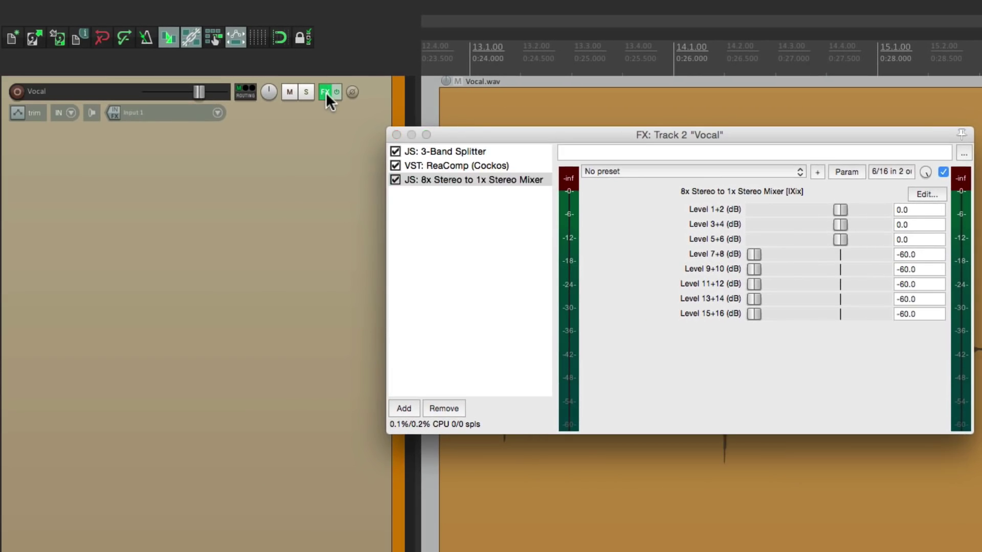
Load the 'Selected Freq Comp High End' FX chain onto the vocal track.
{"action": "left_click", "coordinate": [69, 46]}
{"action": "left_click", "coordinate": [325, 95]}
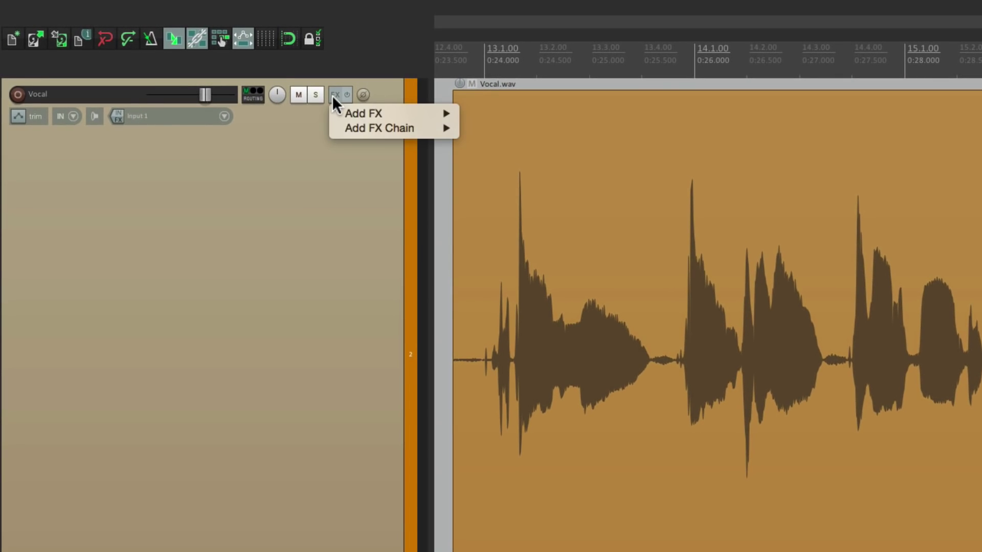
{"action": "mouse_move", "coordinate": [332, 127]}
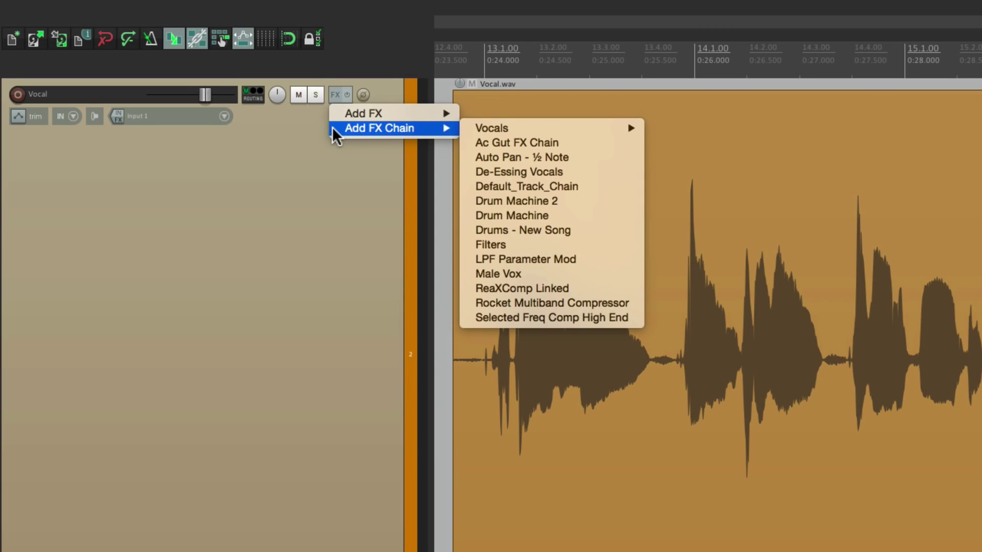
{"action": "left_click", "coordinate": [634, 321]}
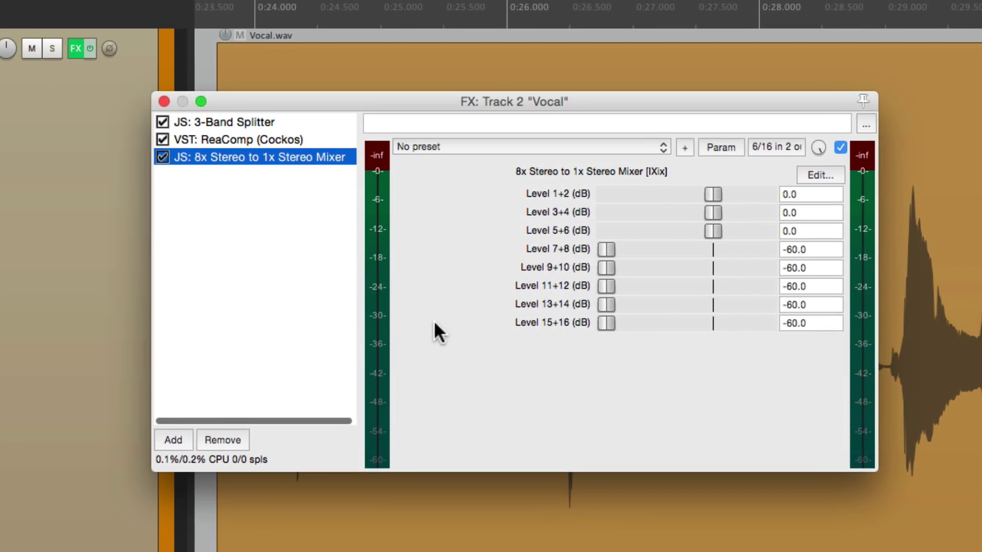
Check the restored 3-Band Splitter crossovers, ReaComp settings and mixer band levels.
{"action": "left_click", "coordinate": [311, 123]}
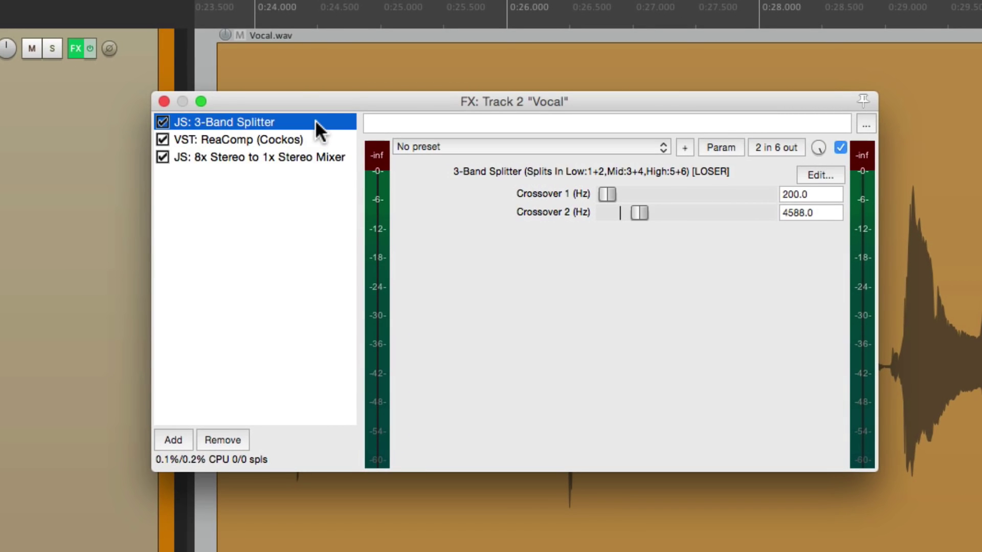
{"action": "left_click", "coordinate": [297, 140]}
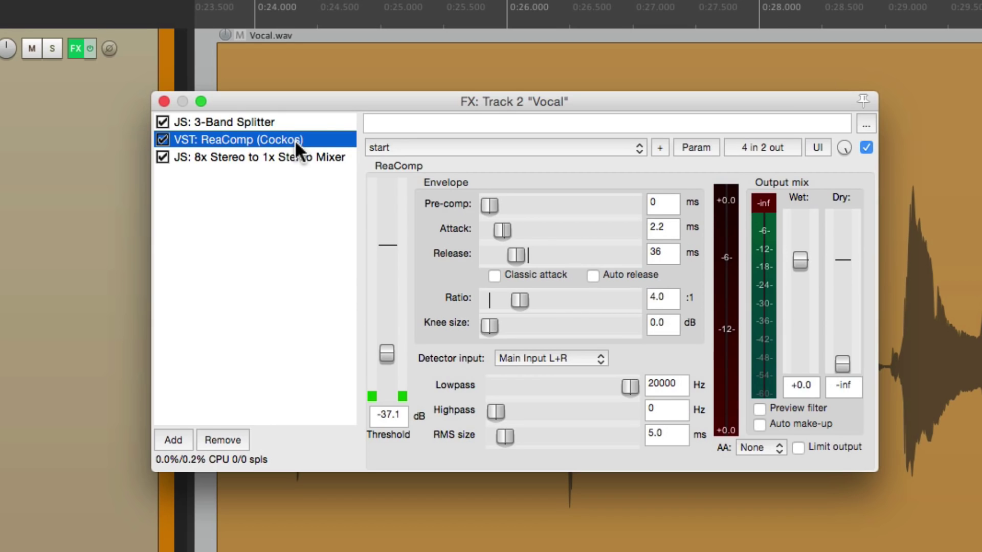
{"action": "left_click", "coordinate": [293, 158]}
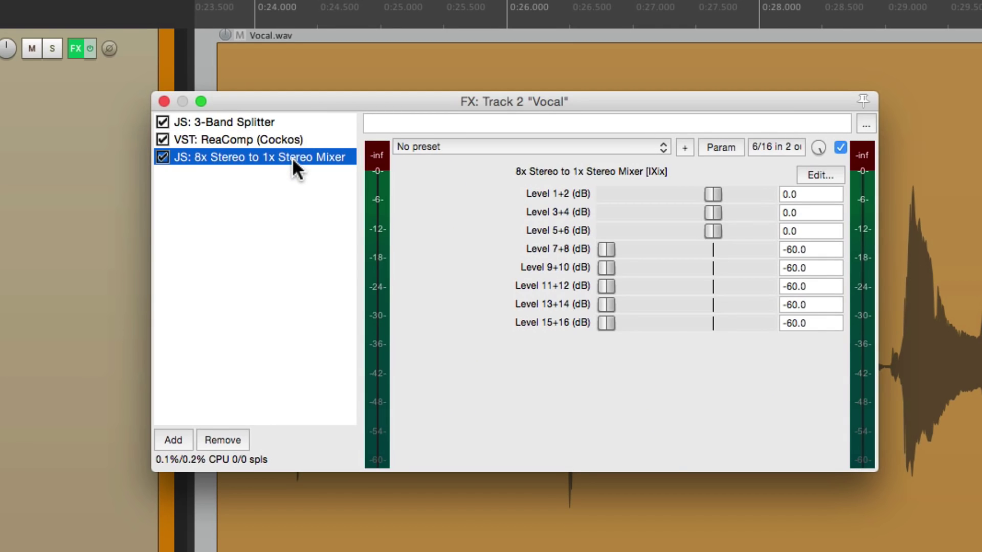